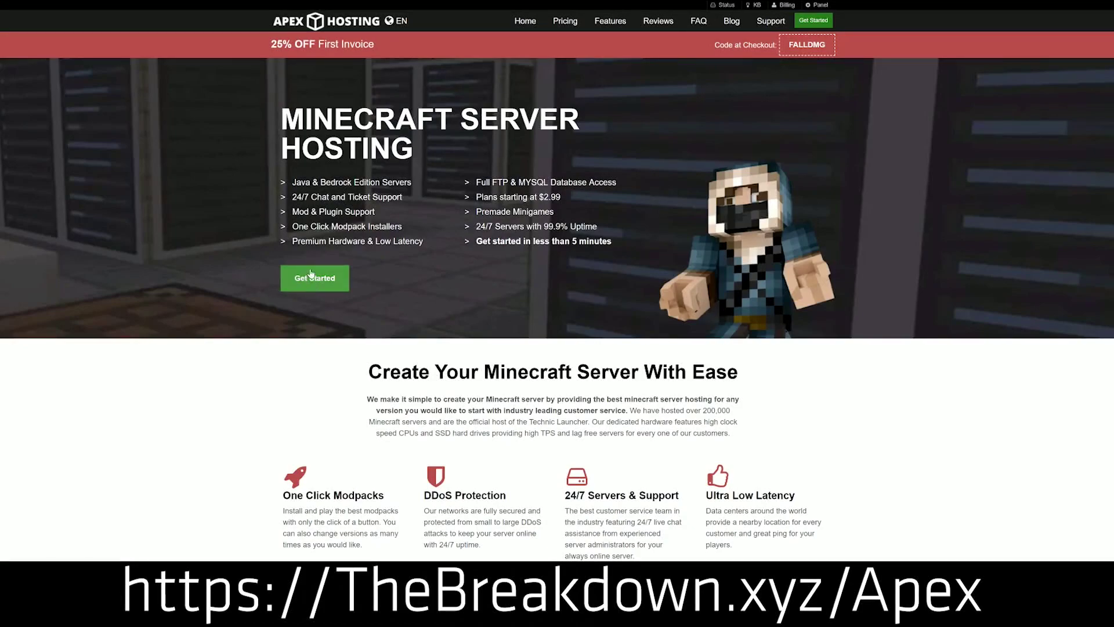
Review the Apex Hosting feature list, including 24/7 Servers & Support, Automated Backups and Instant Setup.
scroll(217, 249, down, 4)
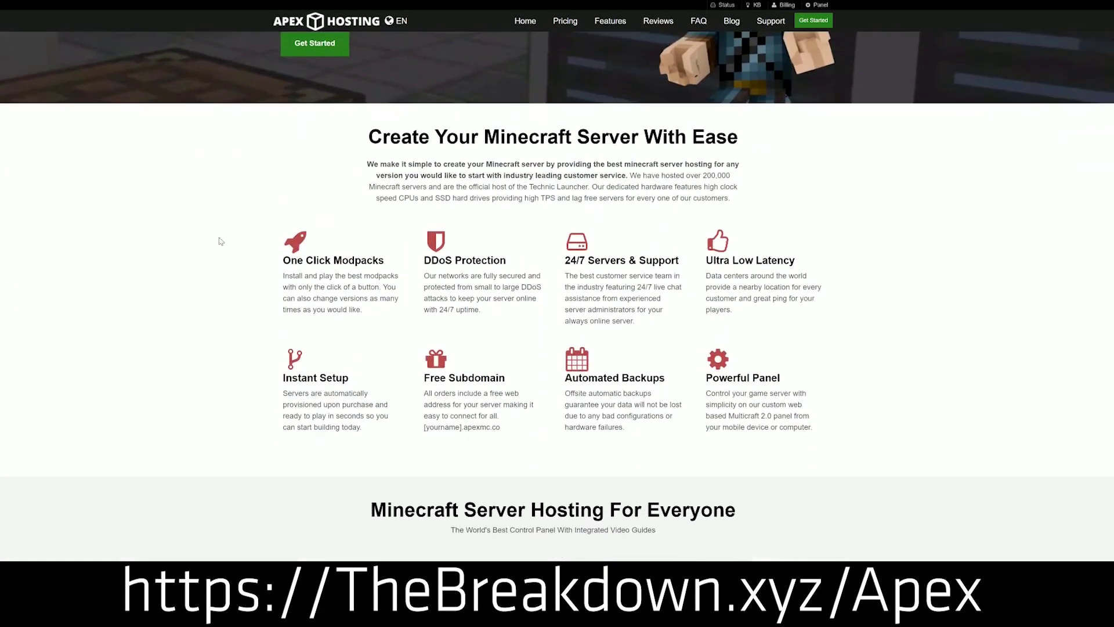
drag(281, 260, 682, 265)
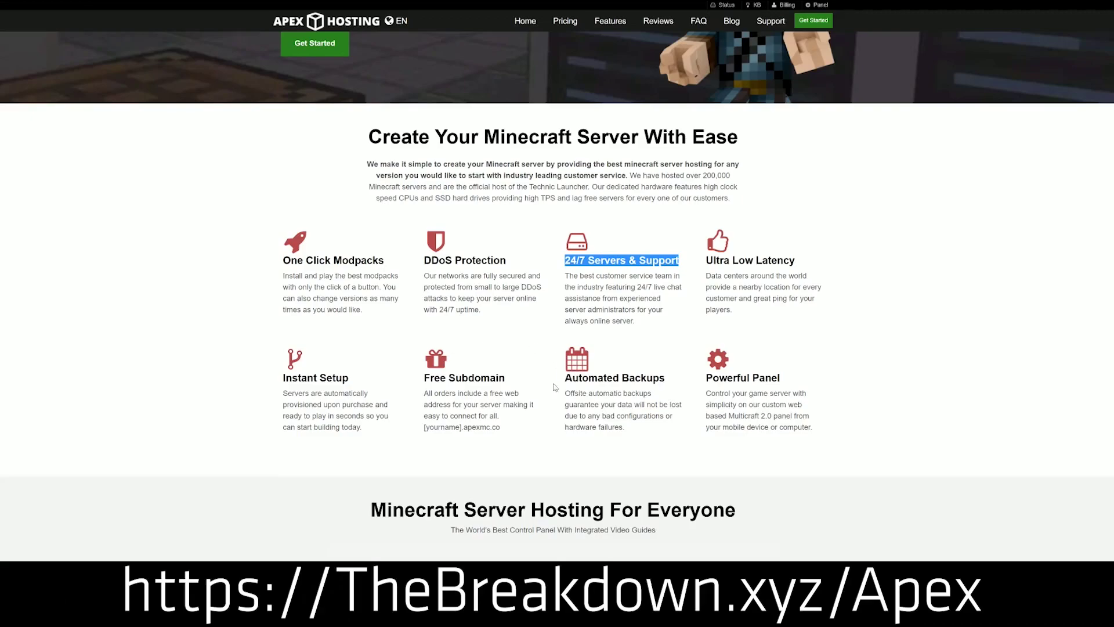
drag(565, 379, 700, 378)
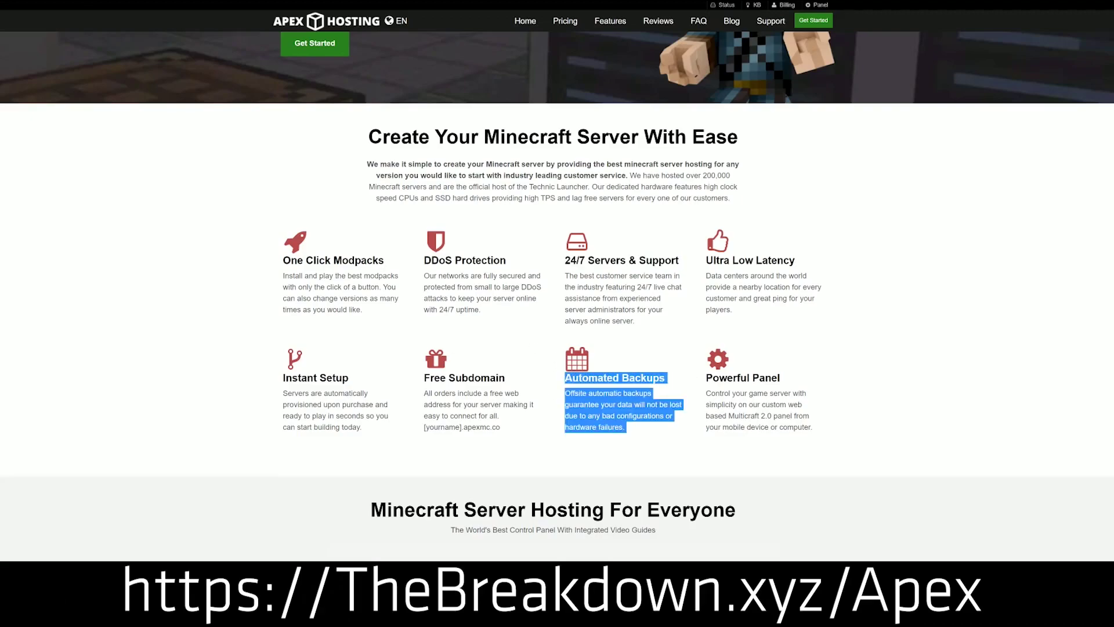
click(519, 383)
drag(365, 428, 285, 376)
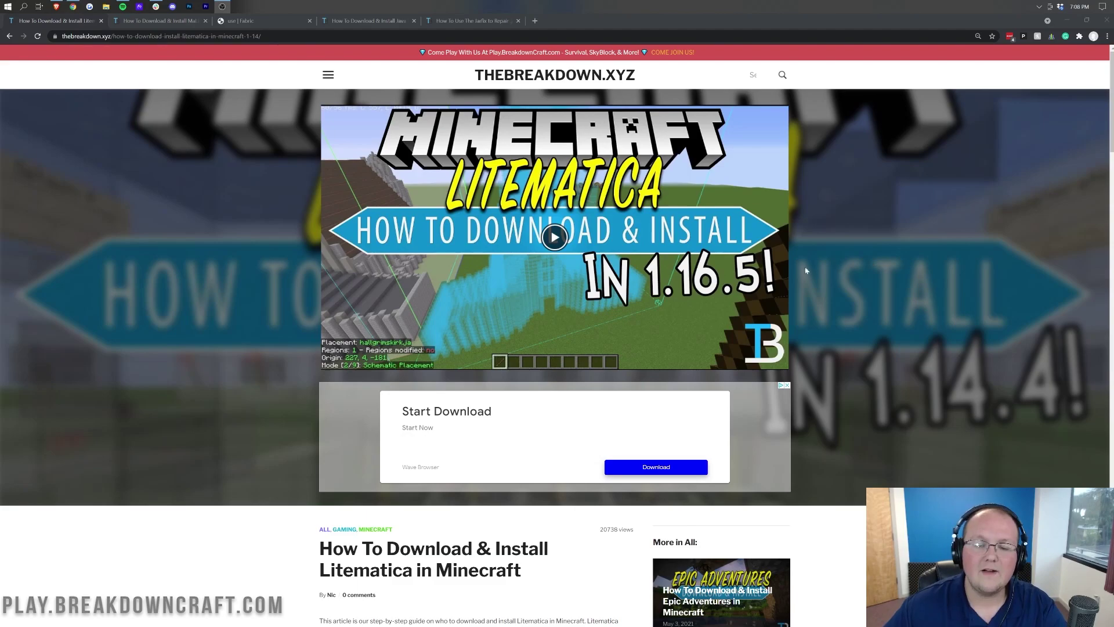
Download the Litematica Fabric file for Minecraft 1.17 from CurseForge through the Litematica article, and keep the .jar file.
scroll(531, 234, down, 6)
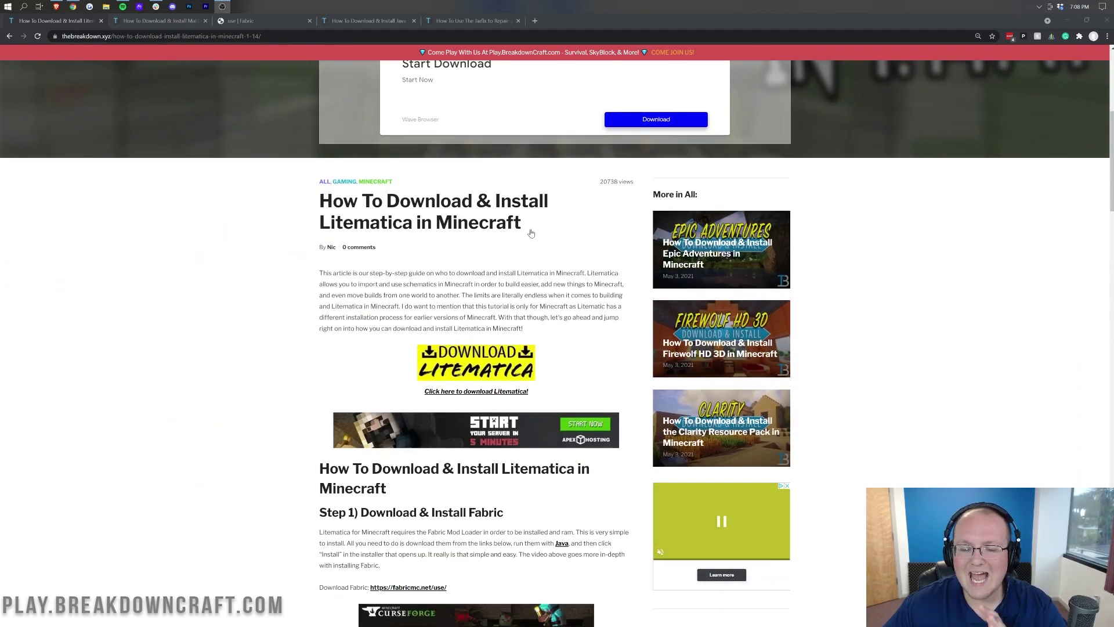
scroll(531, 234, down, 2)
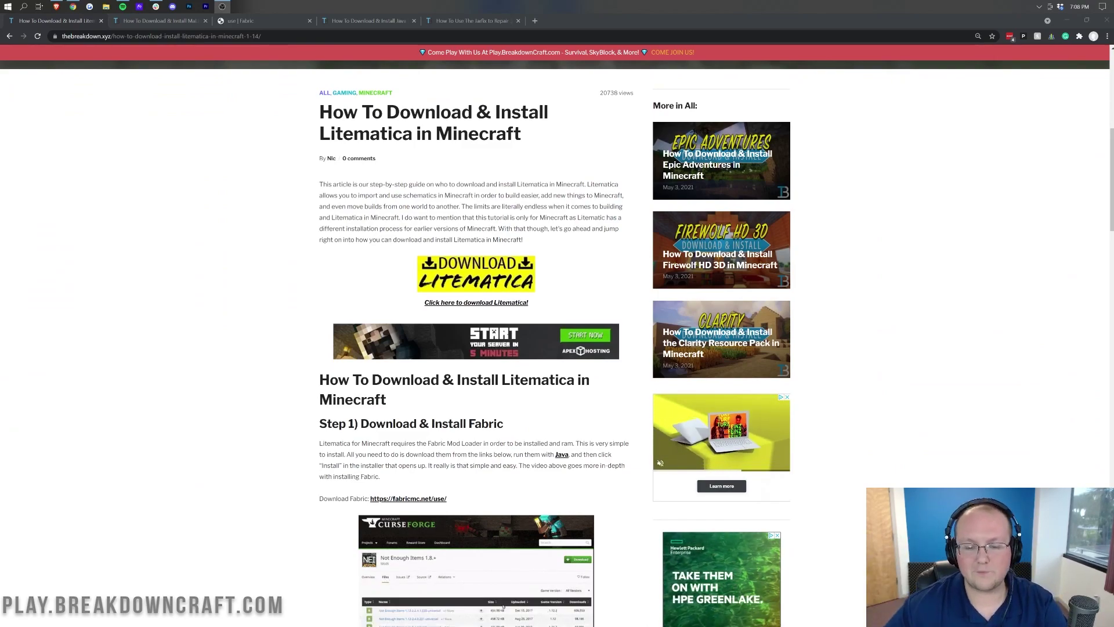
click(473, 278)
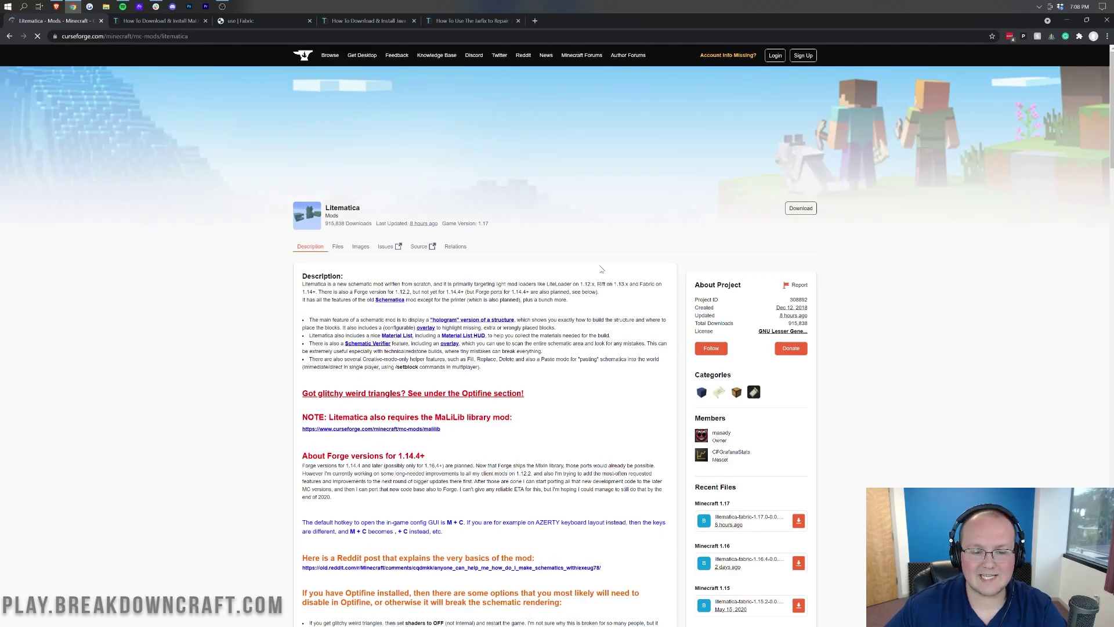
scroll(740, 213, down, 4)
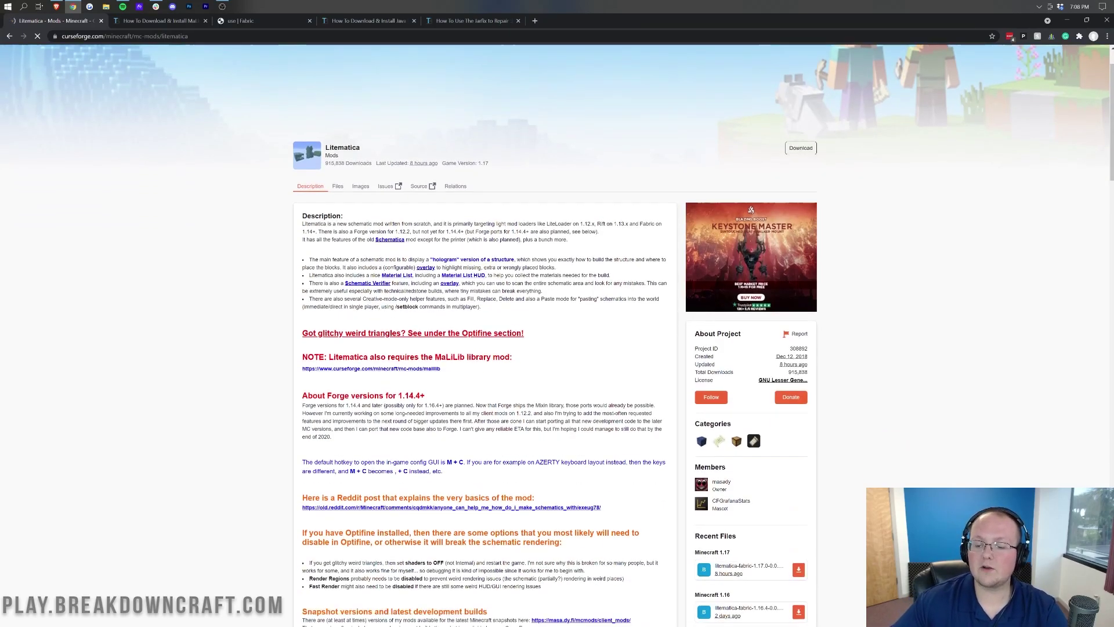
scroll(740, 213, down, 2)
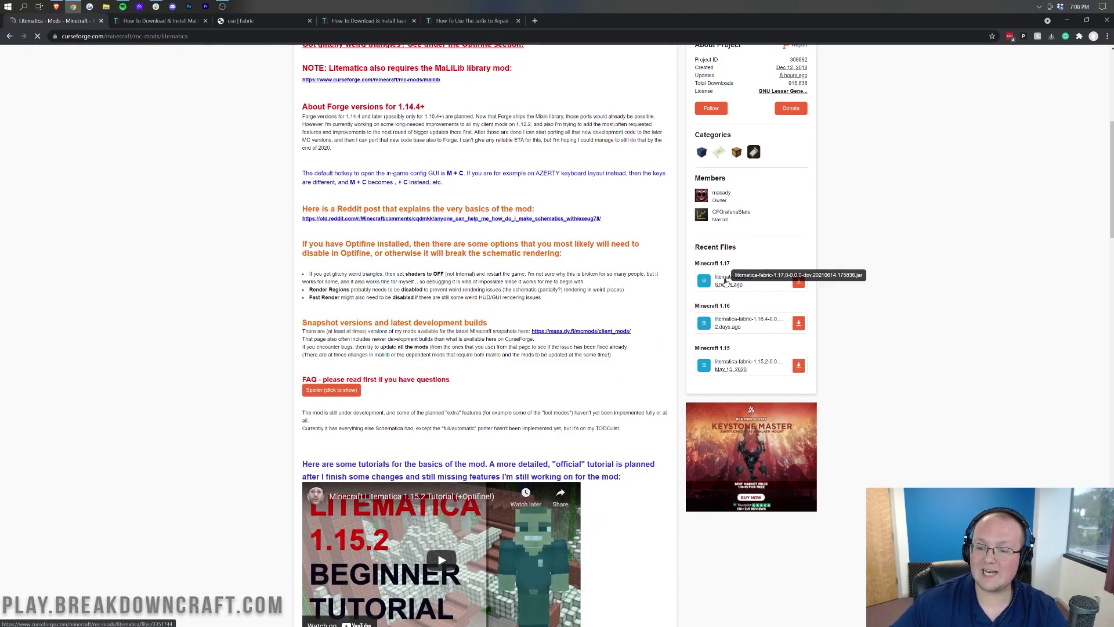
click(797, 286)
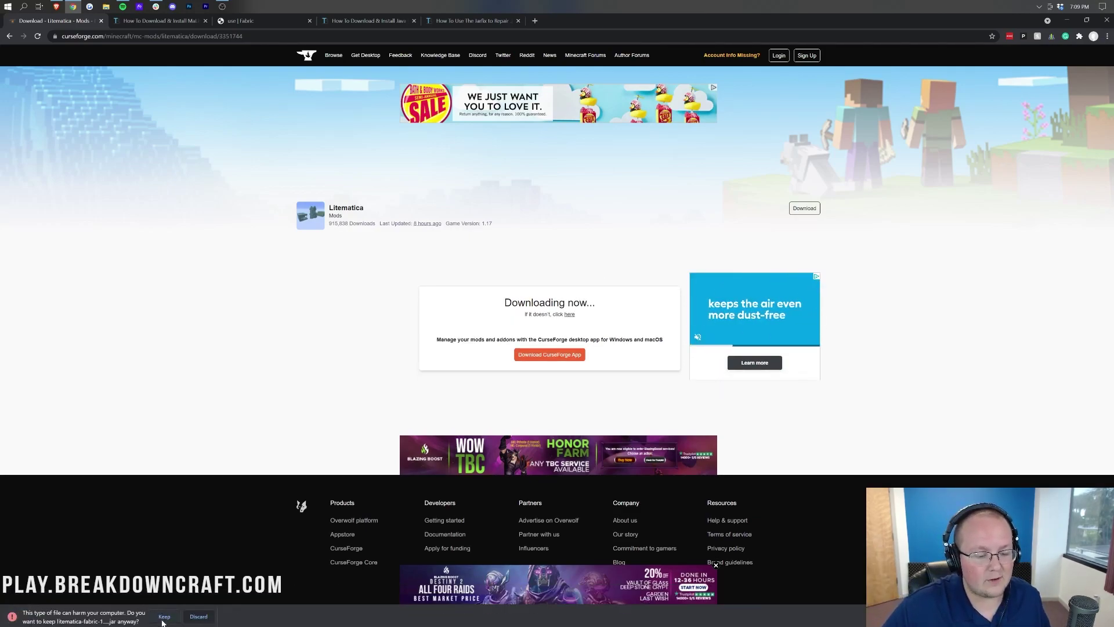
click(164, 617)
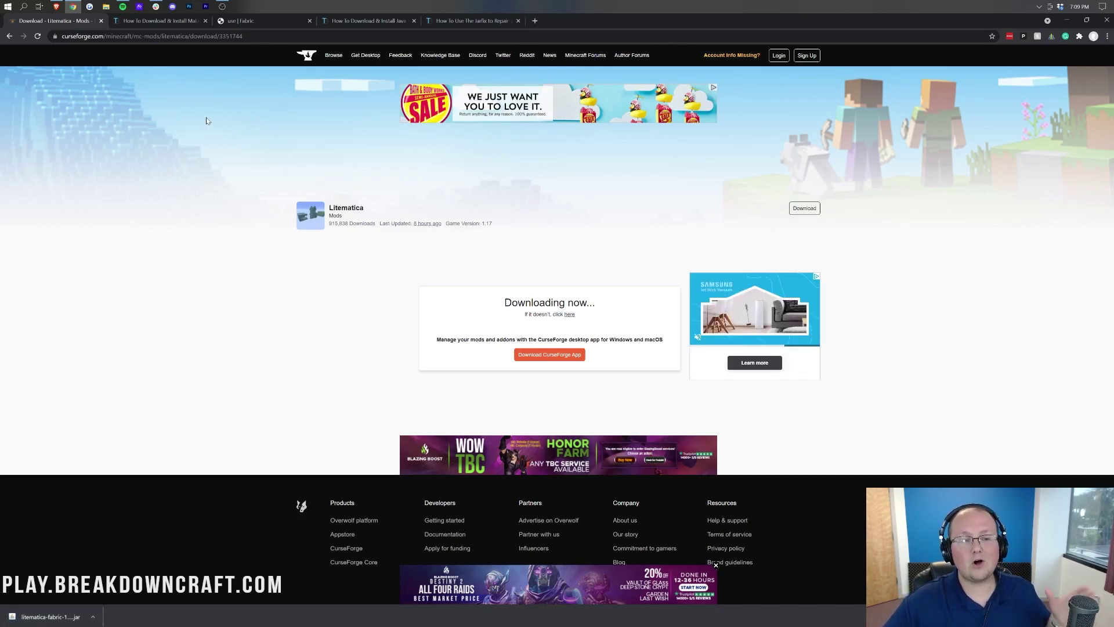
Download the MaLiLib Fabric file for Minecraft 1.17 from CurseForge through the MaLiLib article, and keep the .jar file.
click(180, 23)
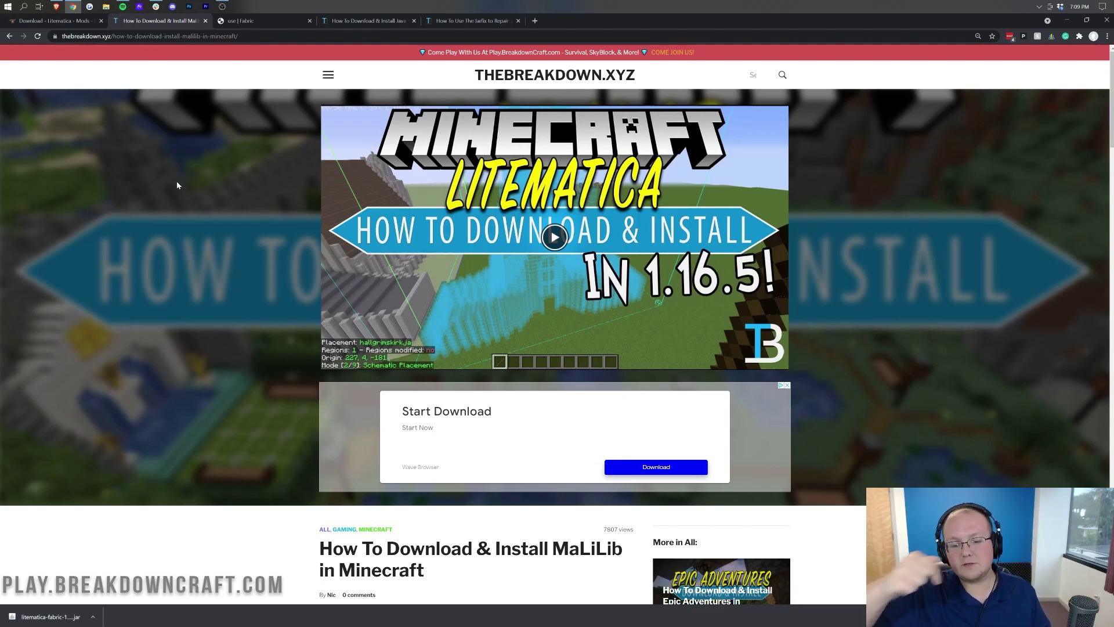
scroll(215, 233, down, 6)
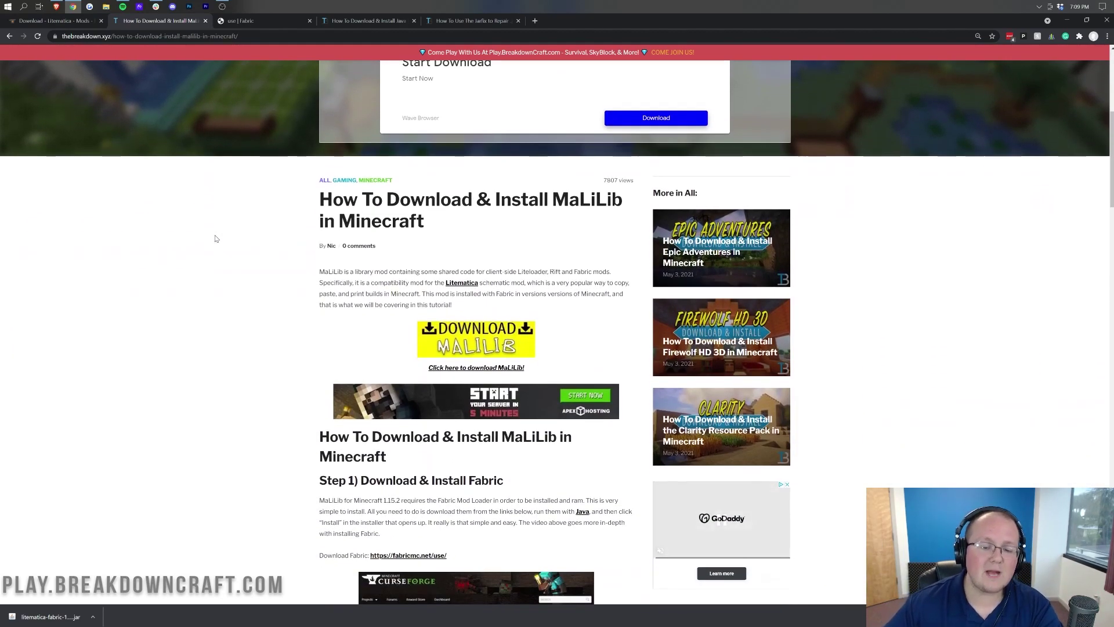
click(513, 361)
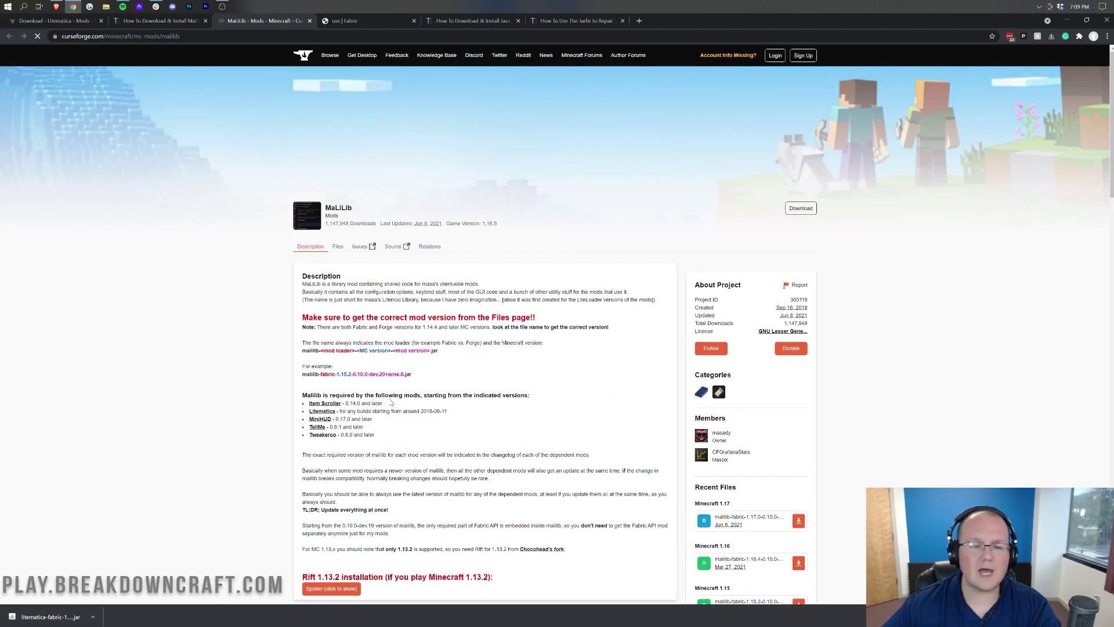
scroll(758, 383, down, 6)
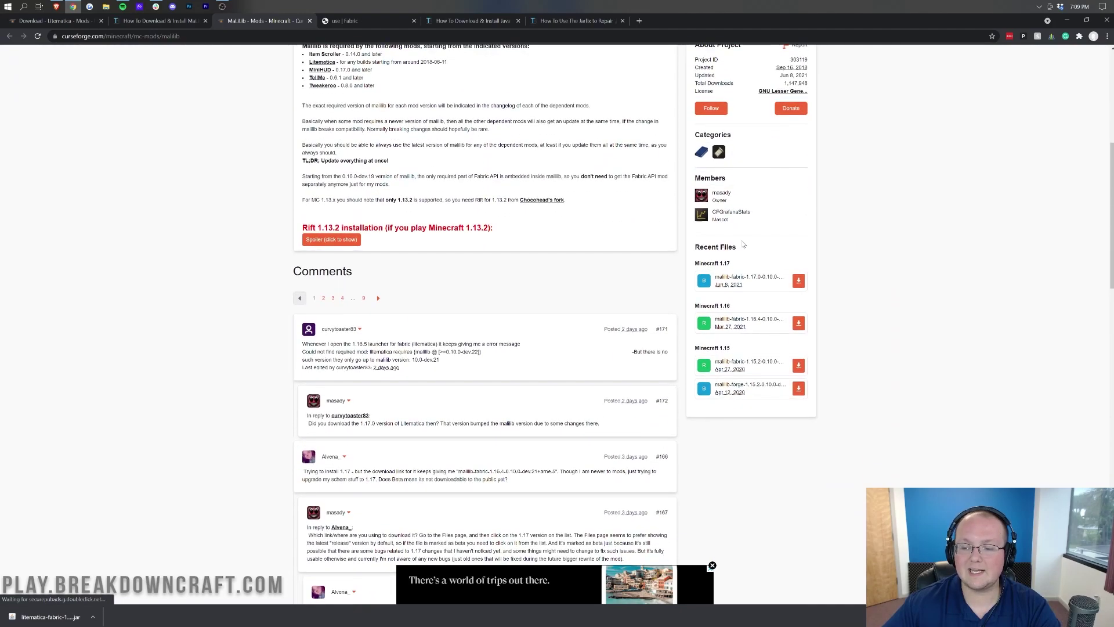
click(798, 282)
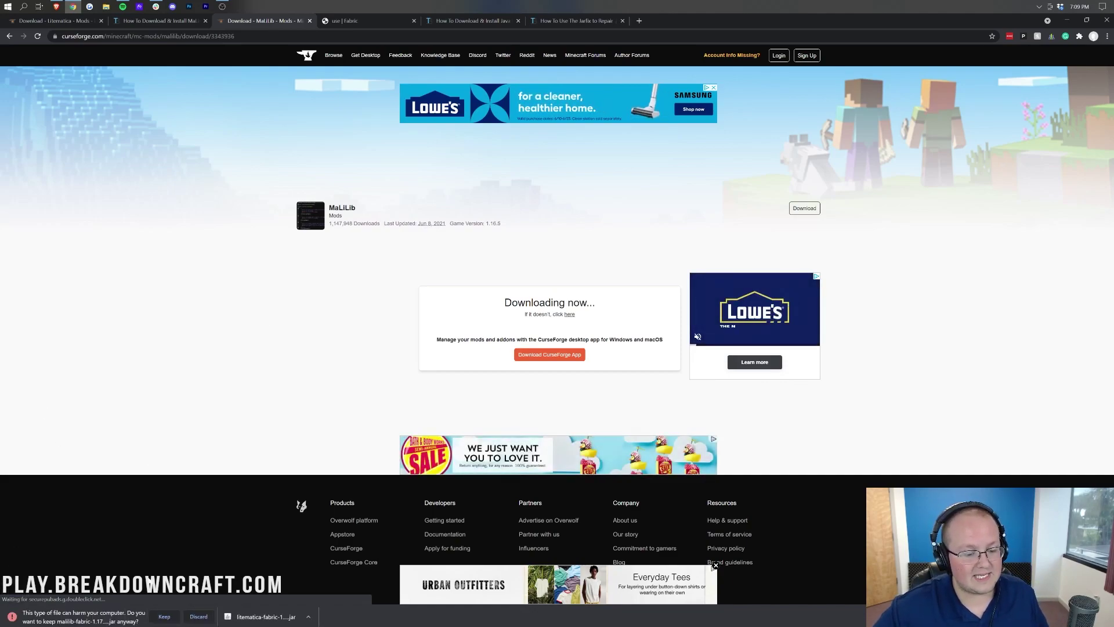
click(165, 618)
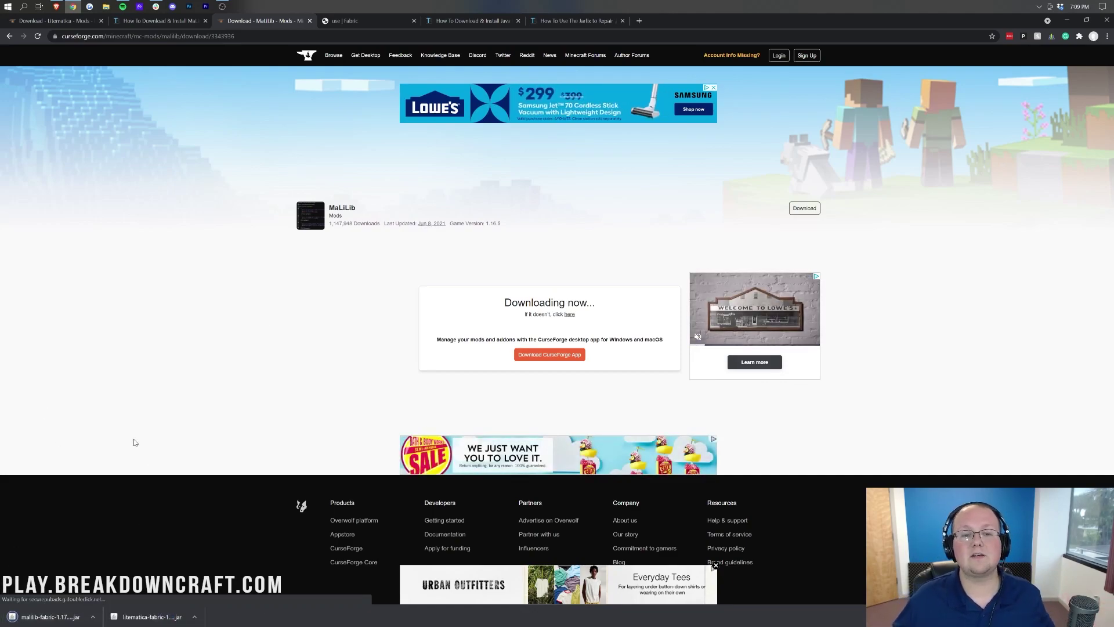
Download the Universal/.JAR version of the Fabric installer from the Fabric site and keep the file.
click(379, 28)
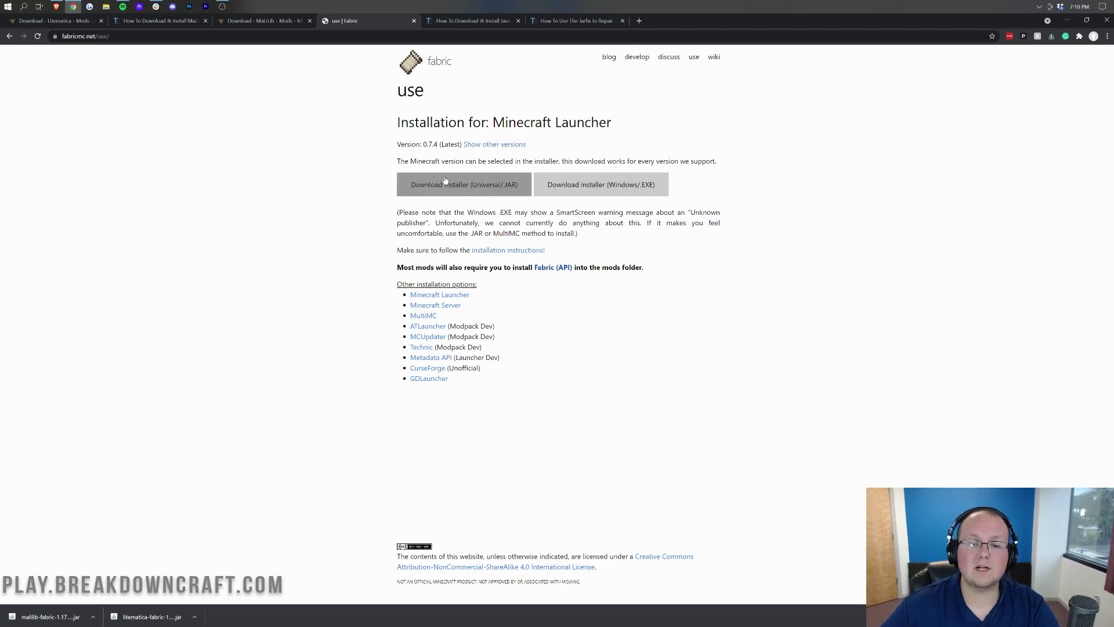
click(485, 188)
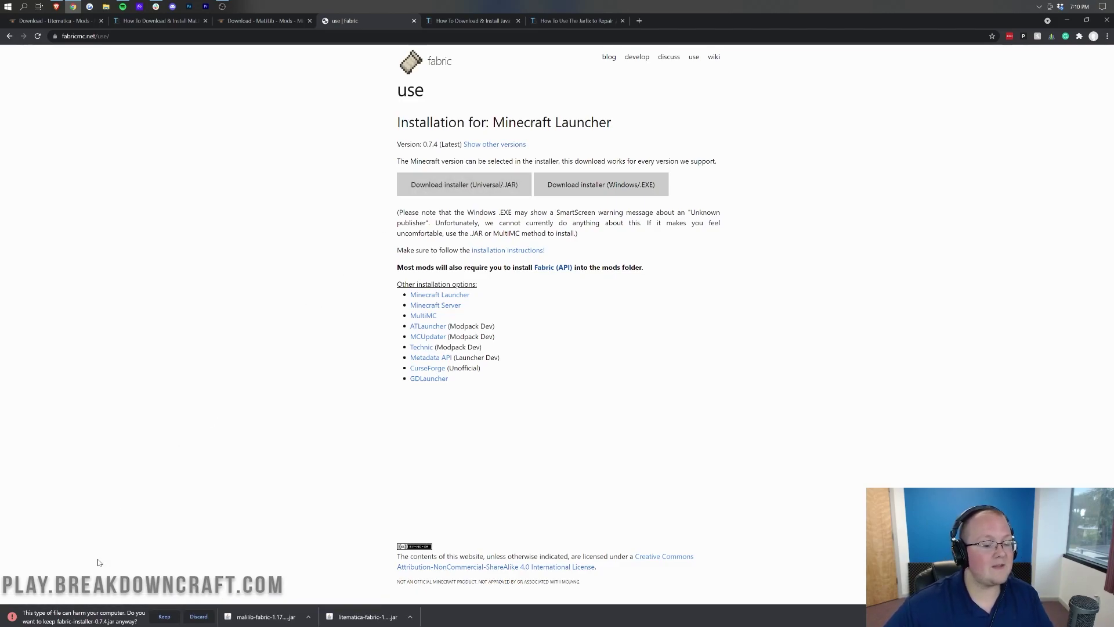
click(164, 617)
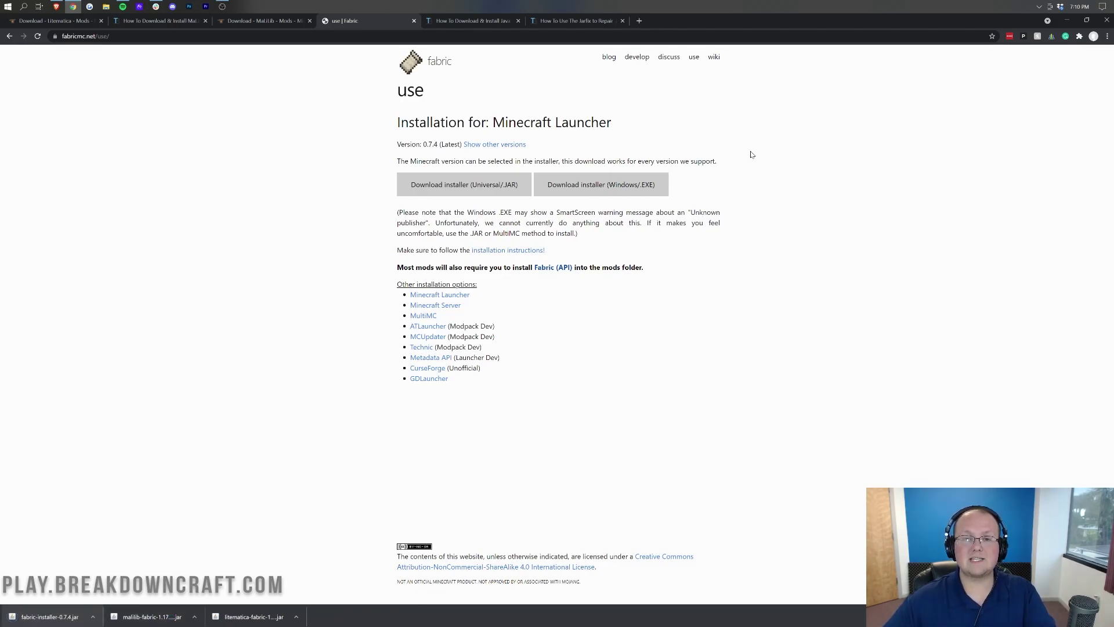
Move the three downloaded .jar files to the middle of the desktop, with one set apart from the other two, and refresh the desktop.
click(1067, 21)
drag(16, 106, 564, 122)
drag(16, 26, 545, 113)
drag(16, 187, 440, 107)
right_click(259, 184)
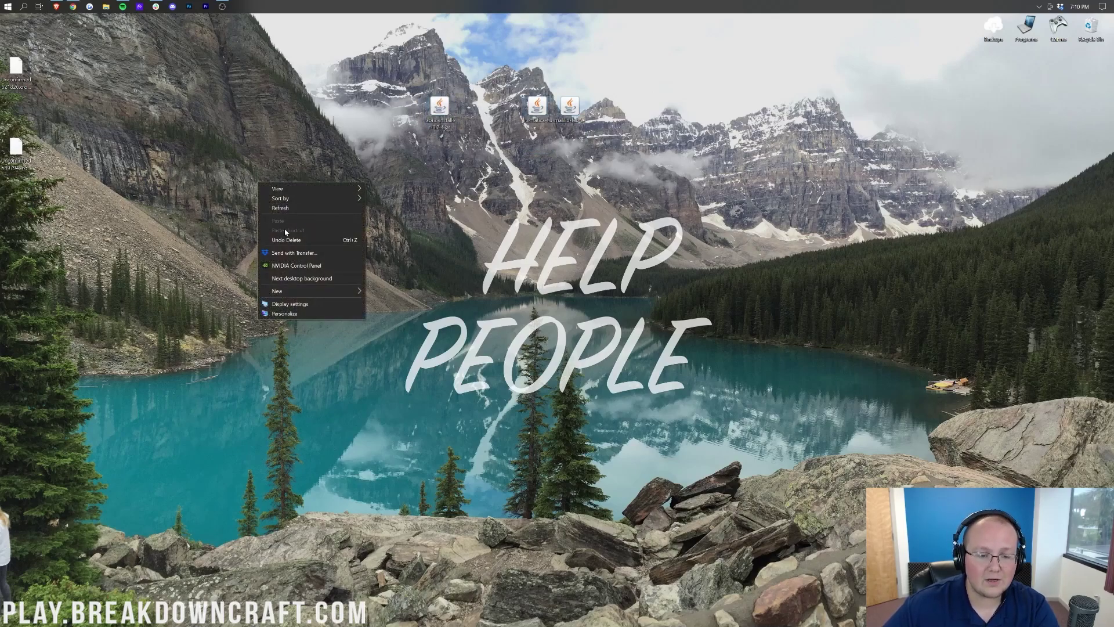
click(308, 208)
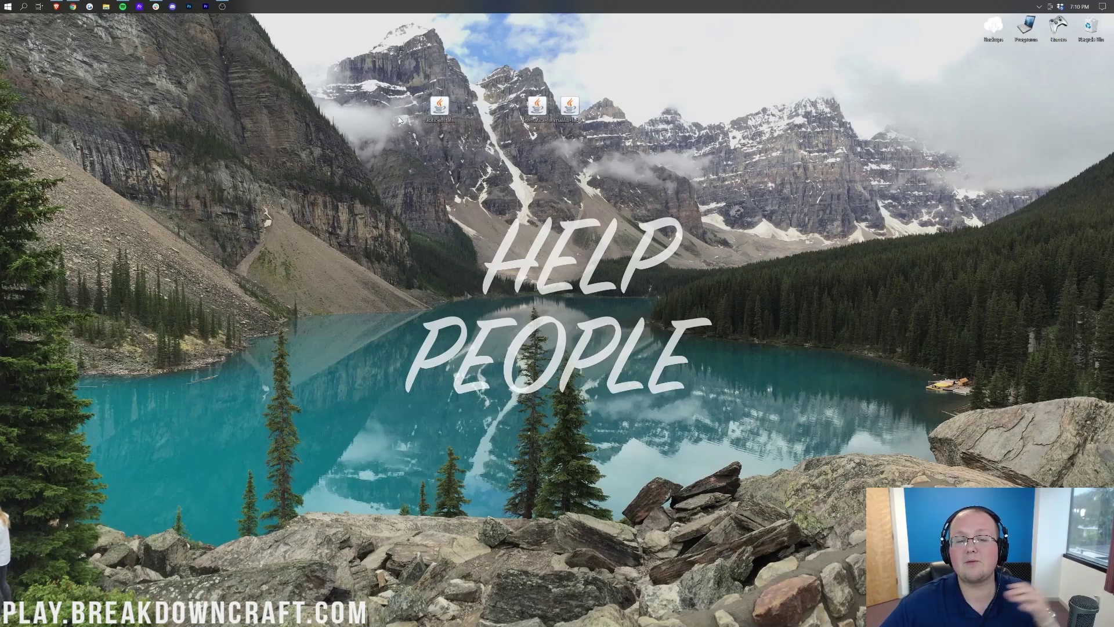
right_click(438, 112)
click(465, 159)
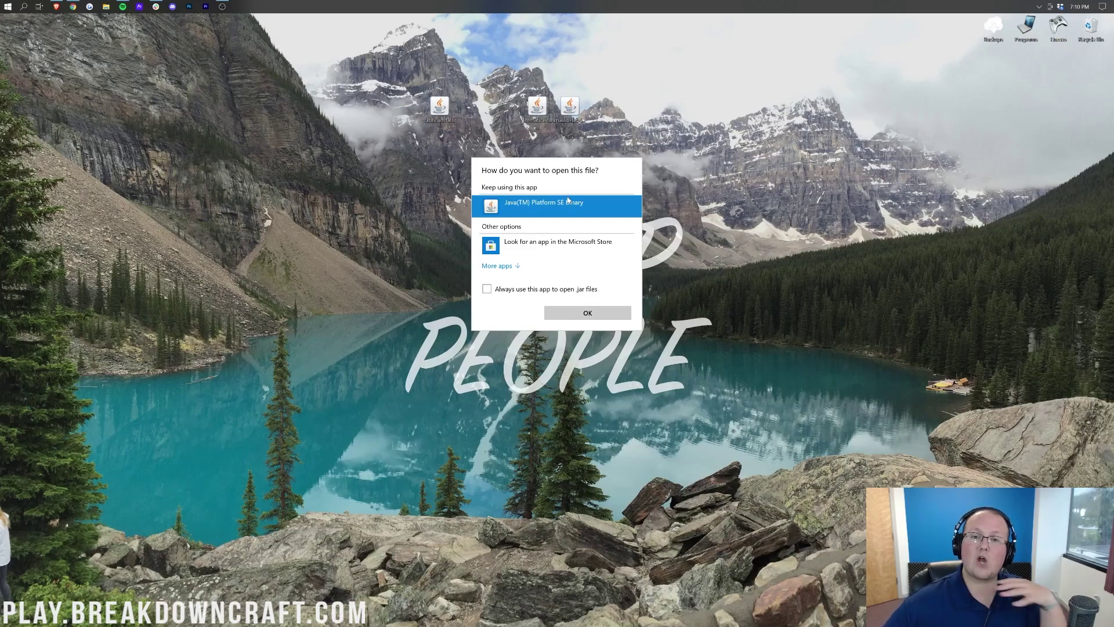
double_click(503, 200)
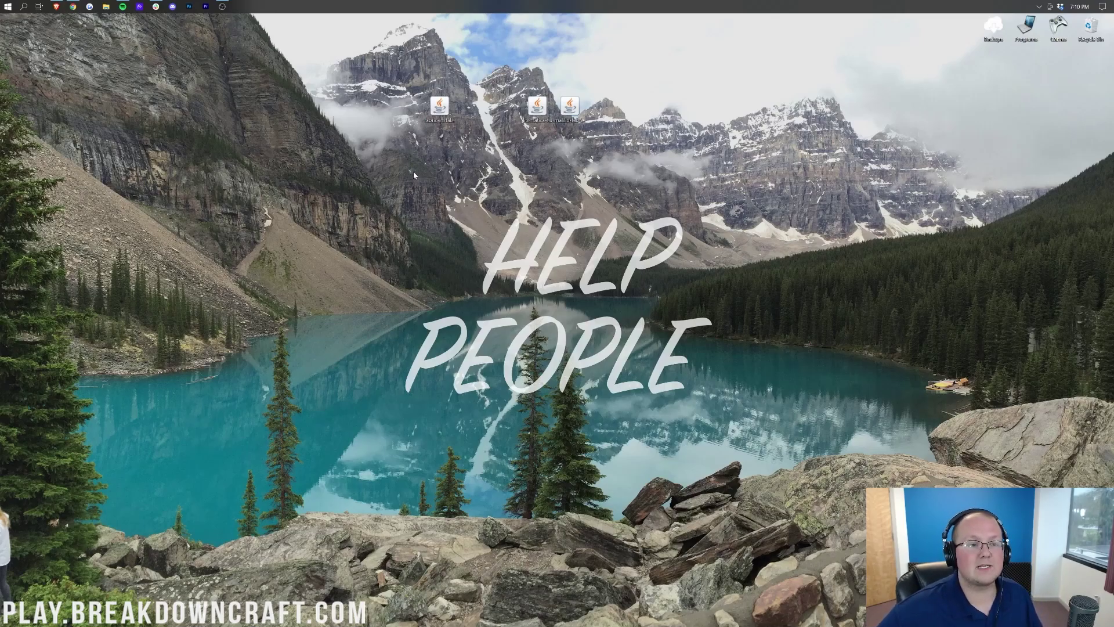
Return to the browser and review the articles on installing Java for Minecraft and repairing .jar files with Jarfix.
click(74, 6)
click(499, 21)
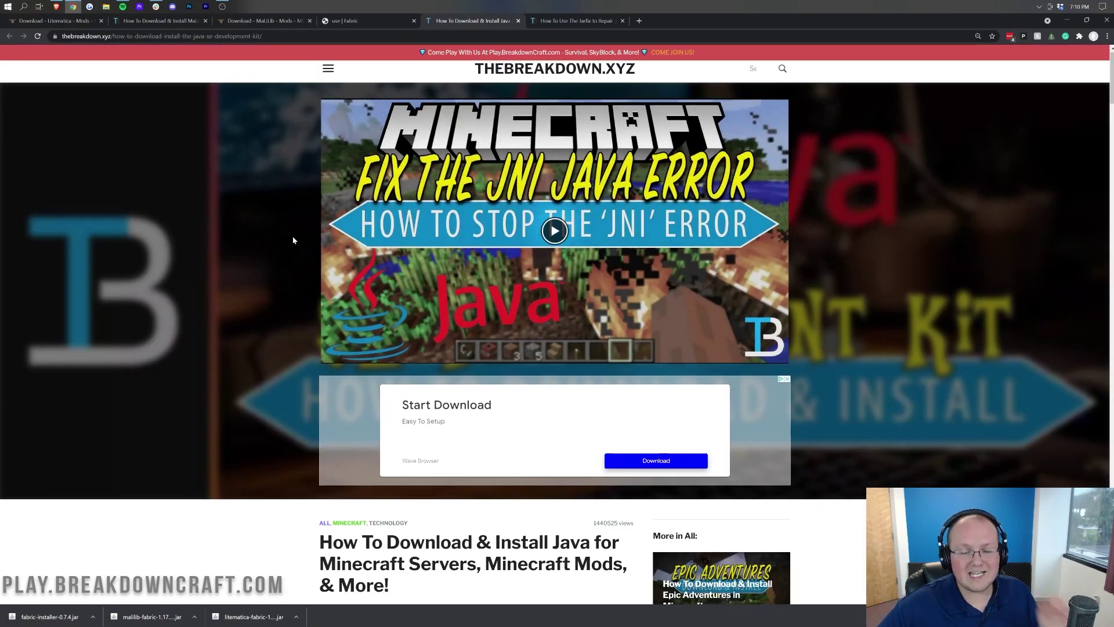
scroll(294, 237, down, 7)
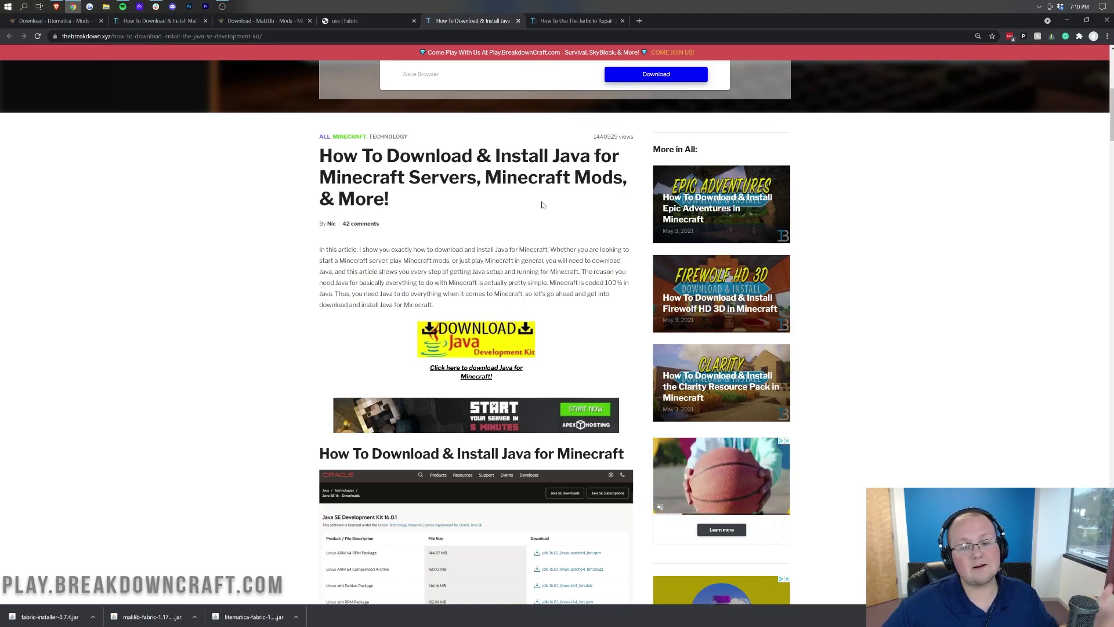
scroll(534, 201, down, 3)
scroll(528, 203, down, 15)
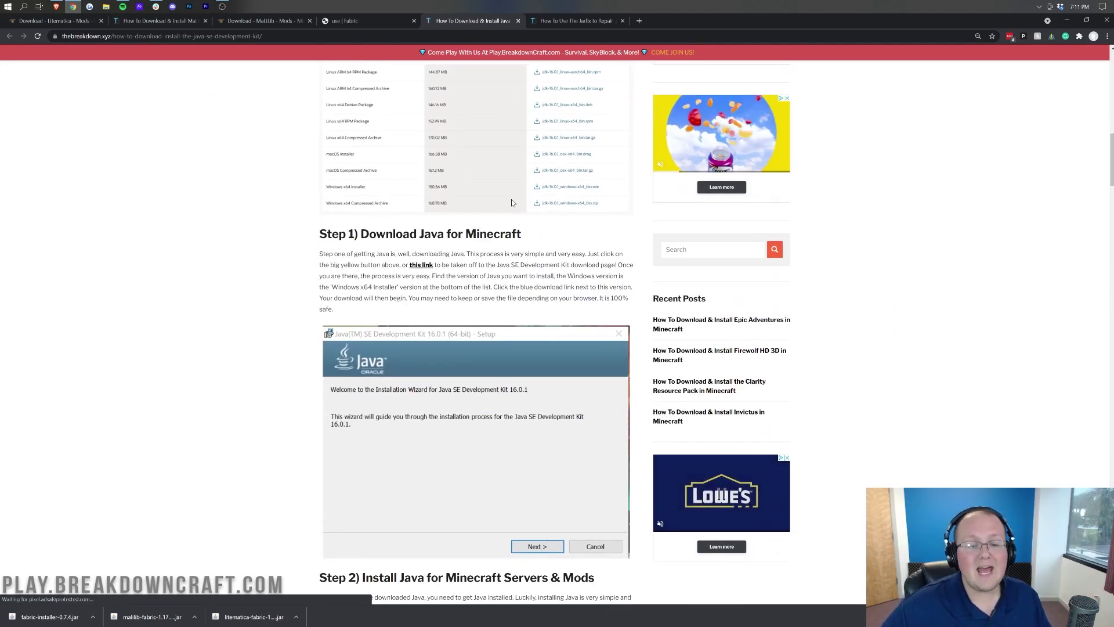
scroll(502, 224, up, 9)
scroll(503, 224, up, 15)
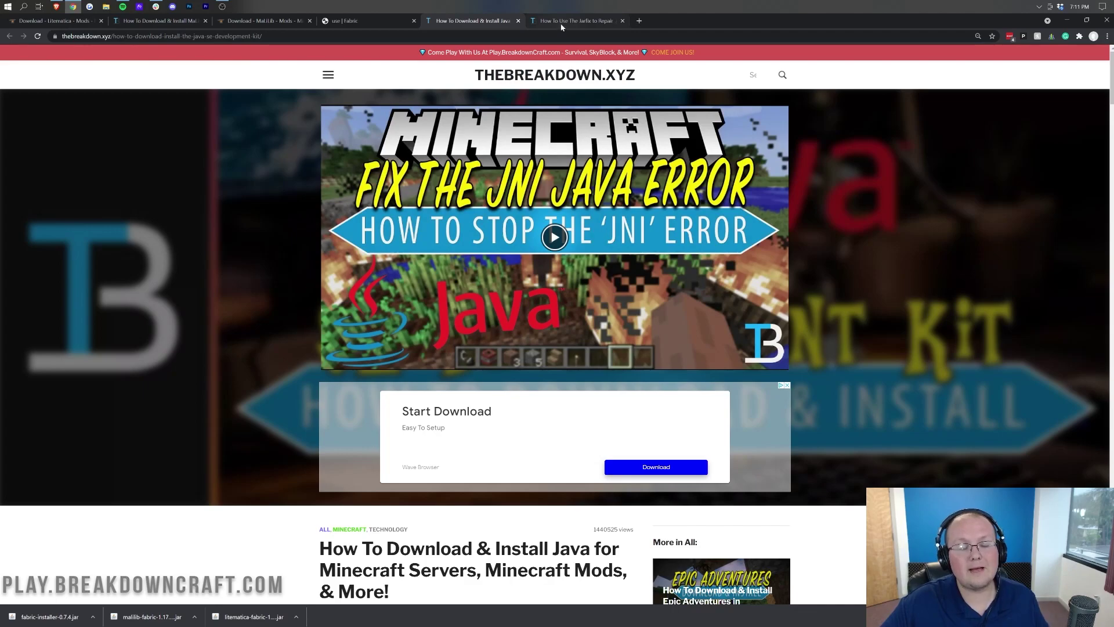
click(562, 22)
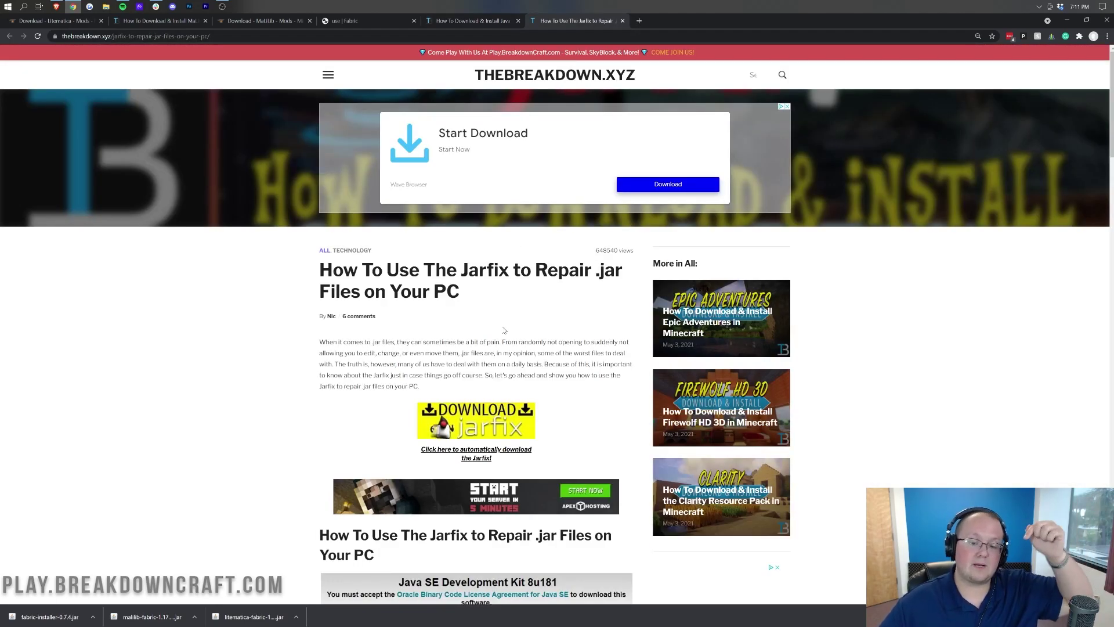
scroll(505, 330, down, 10)
scroll(509, 336, down, 1)
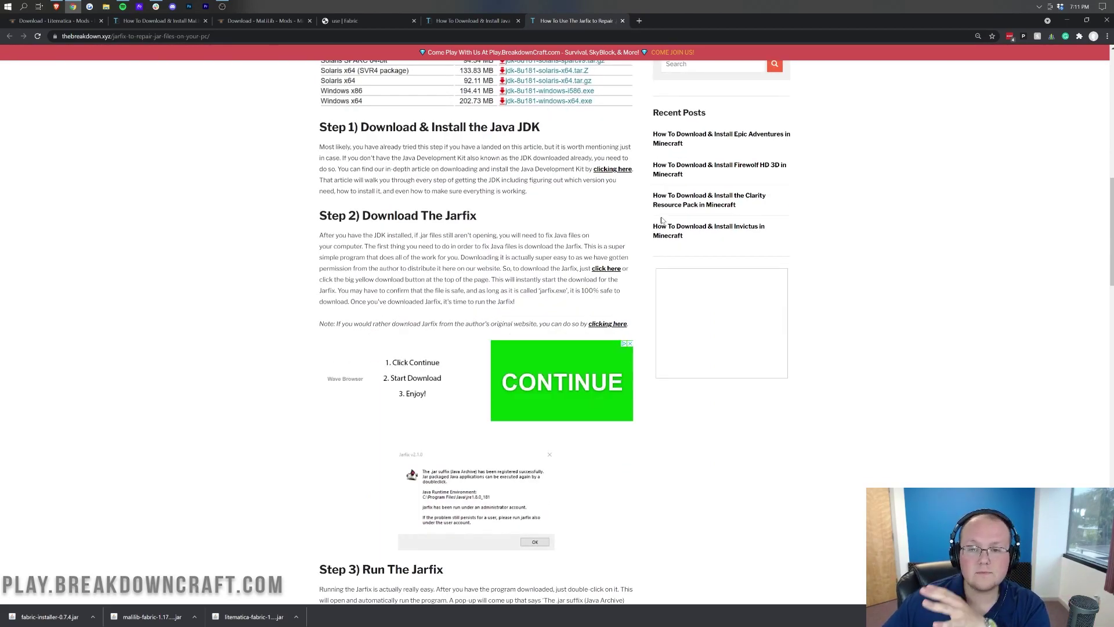
Open the Fabric installer from the desktop with Java(TM) Platform SE binary and install loader 0.11.6 for Minecraft 1.17 with a profile.
click(1070, 22)
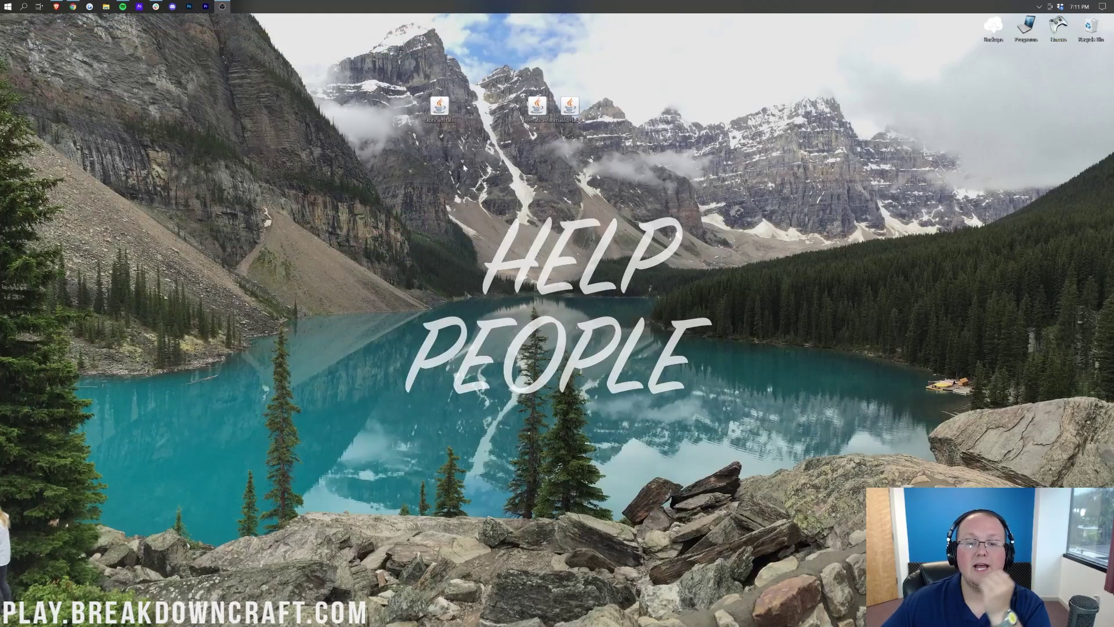
click(437, 113)
right_click(437, 113)
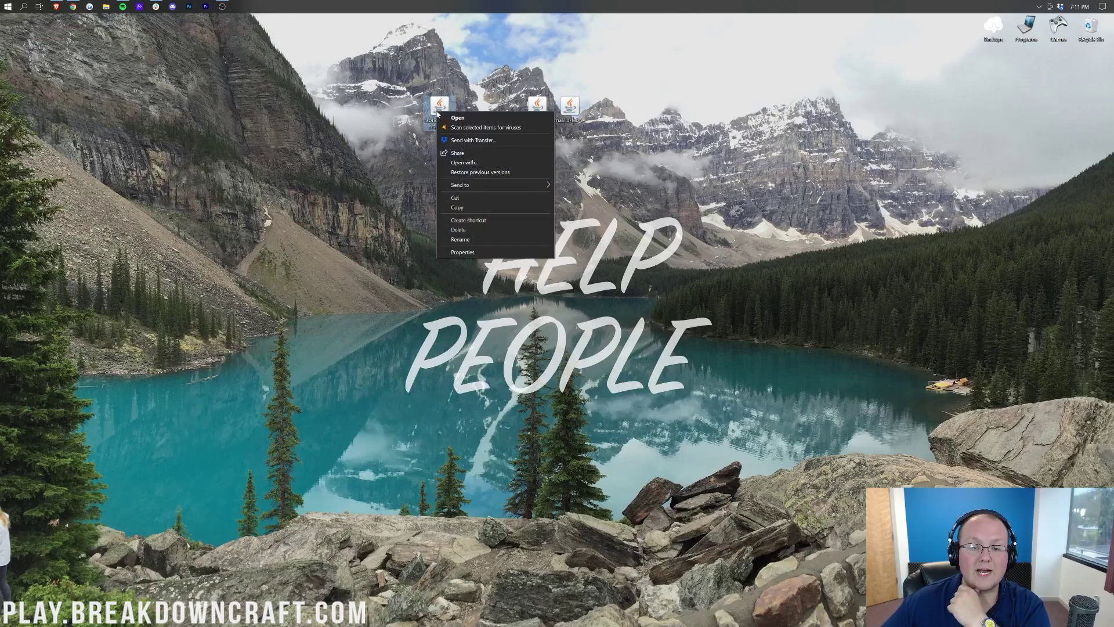
click(464, 162)
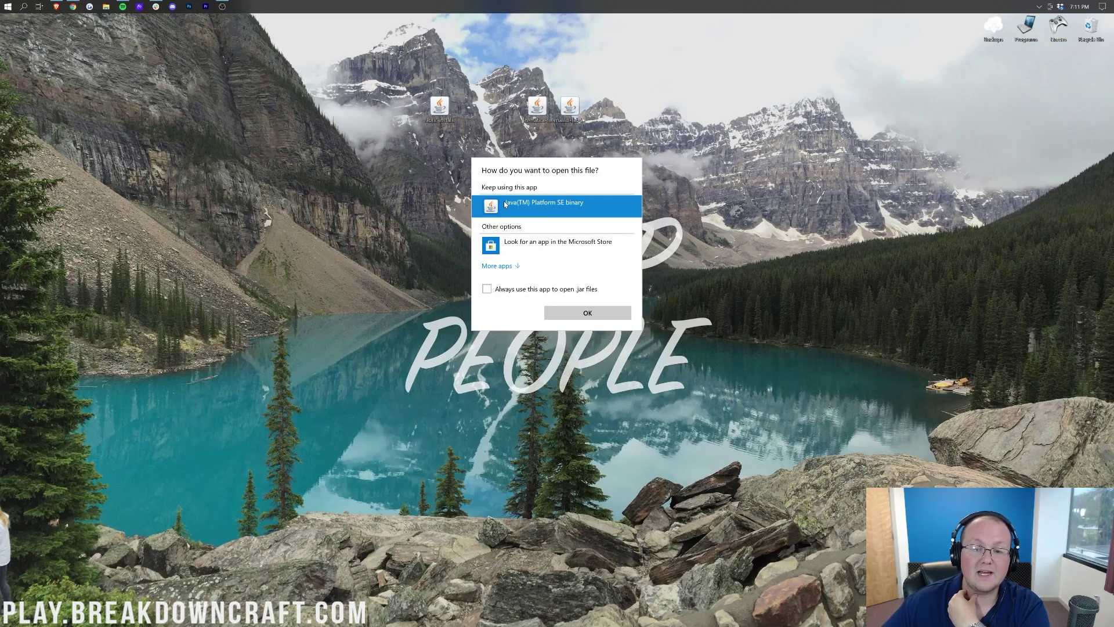
click(618, 314)
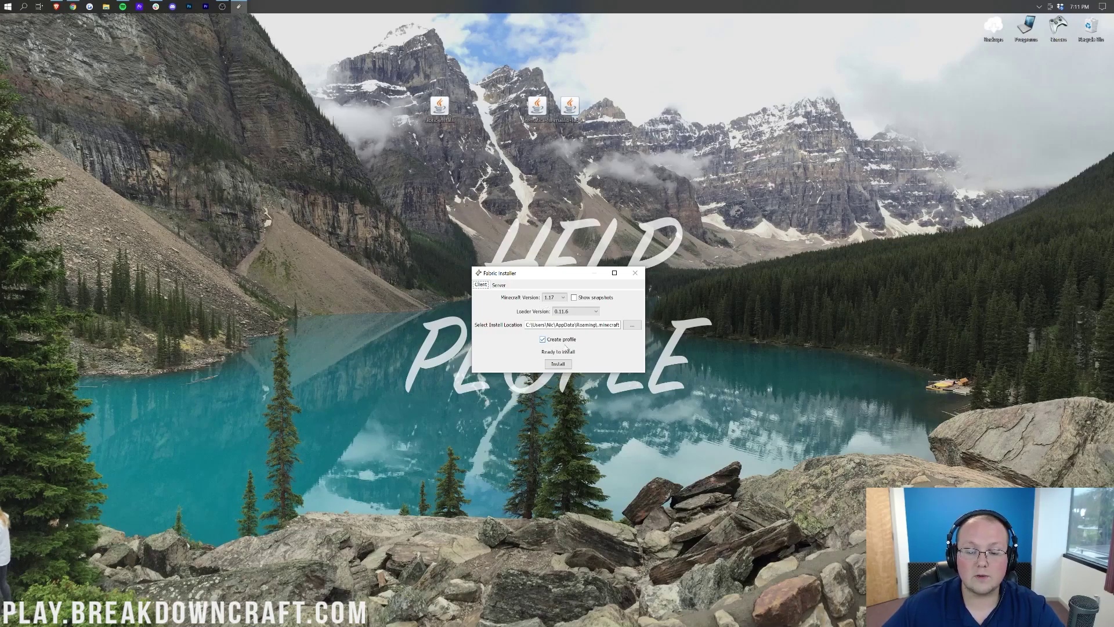
click(552, 366)
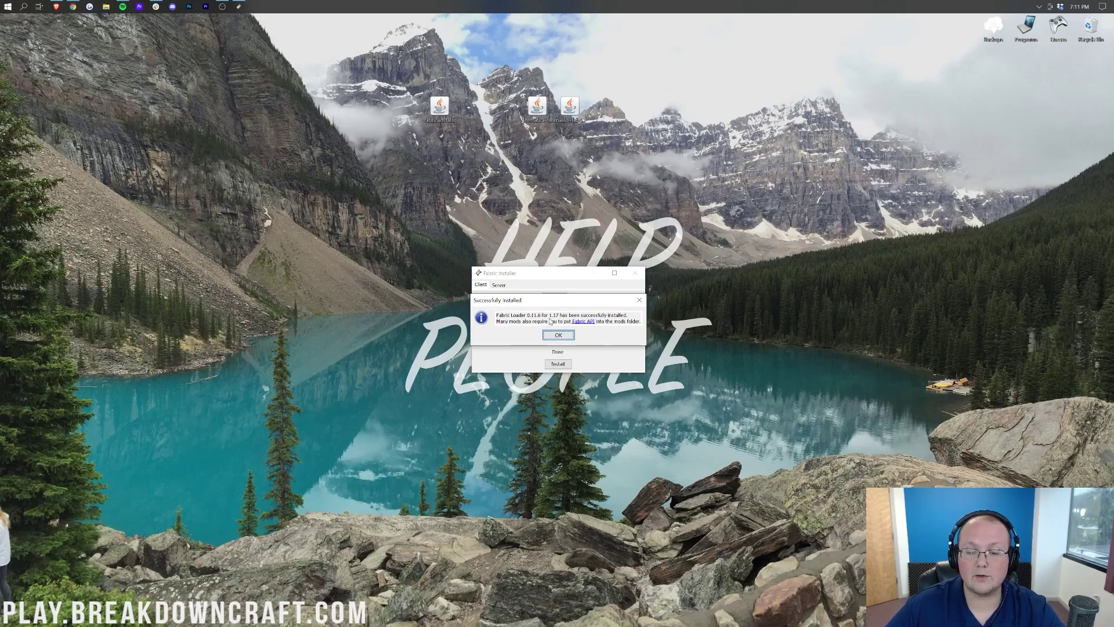
Close the Fabric installer and move its .jar file from the desktop to the Recycle Bin.
click(563, 336)
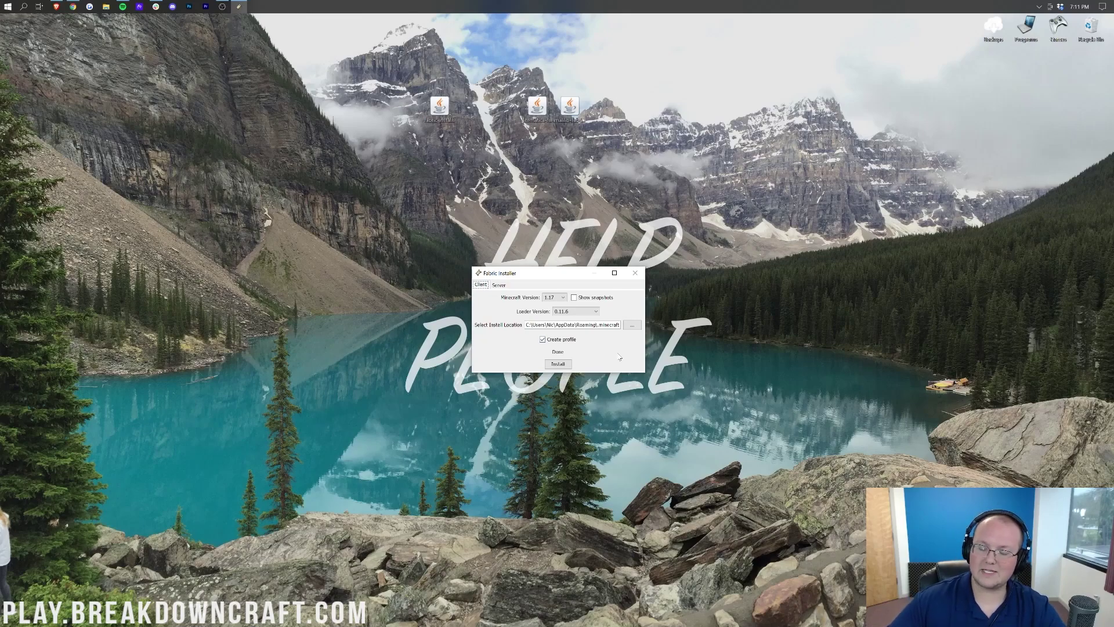
click(639, 277)
drag(439, 108, 1090, 39)
drag(564, 138, 566, 142)
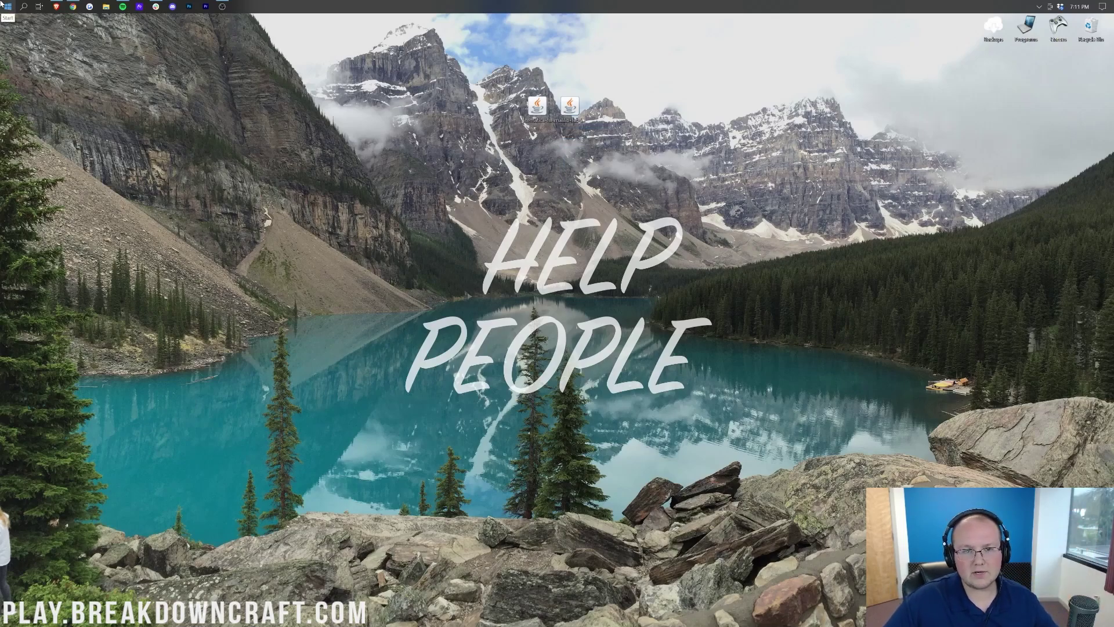
Open the %appdata% location through the Run dialog and enter the .minecraft folder.
click(7, 6)
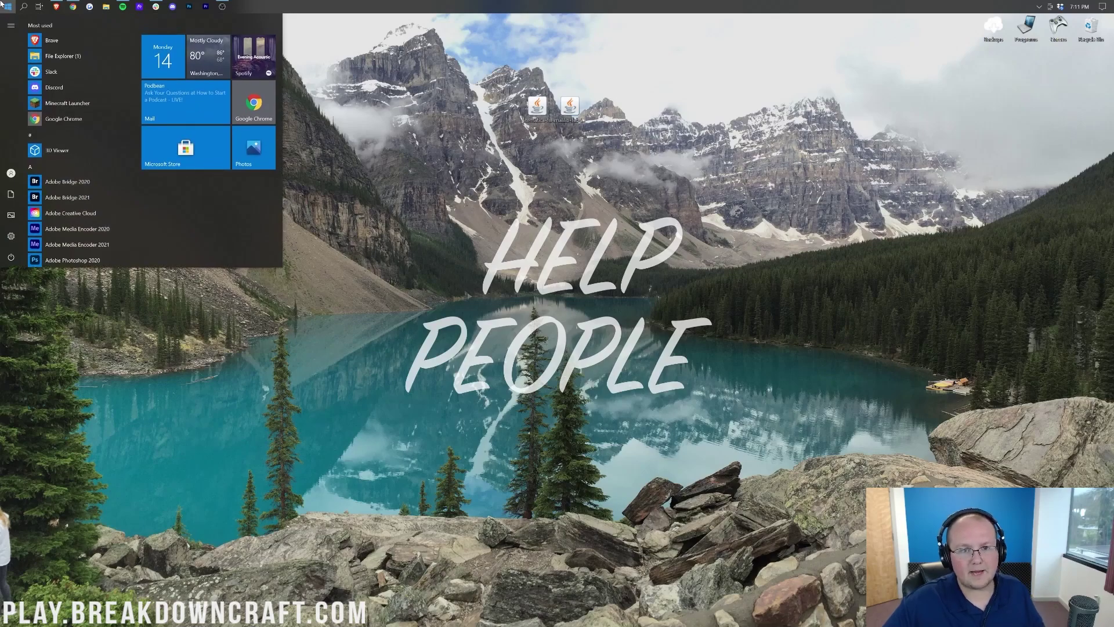
text(run)
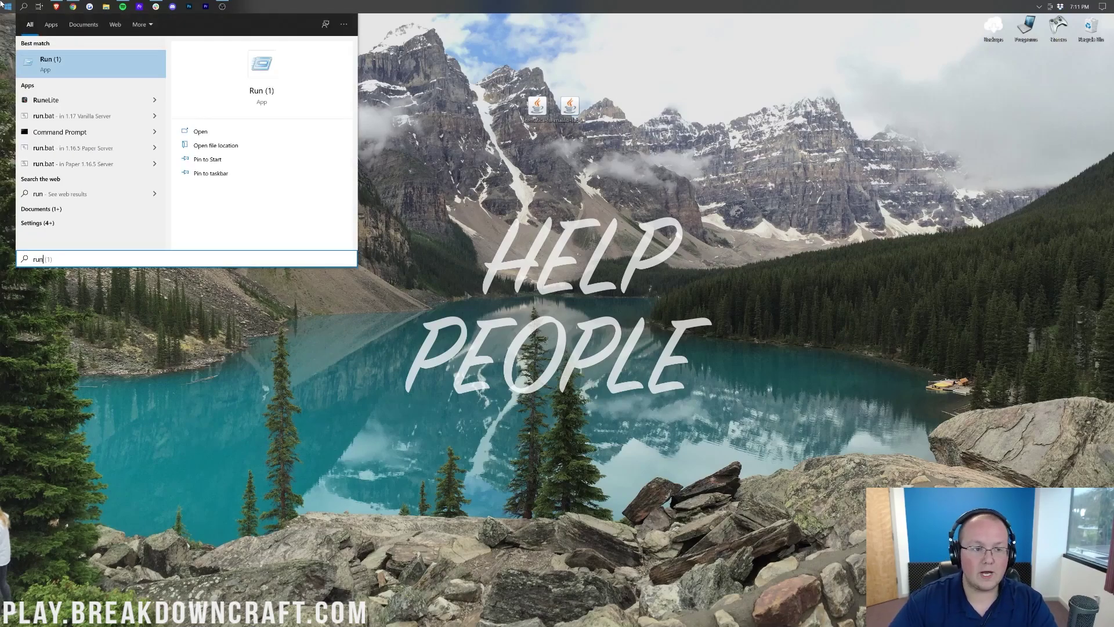
click(63, 63)
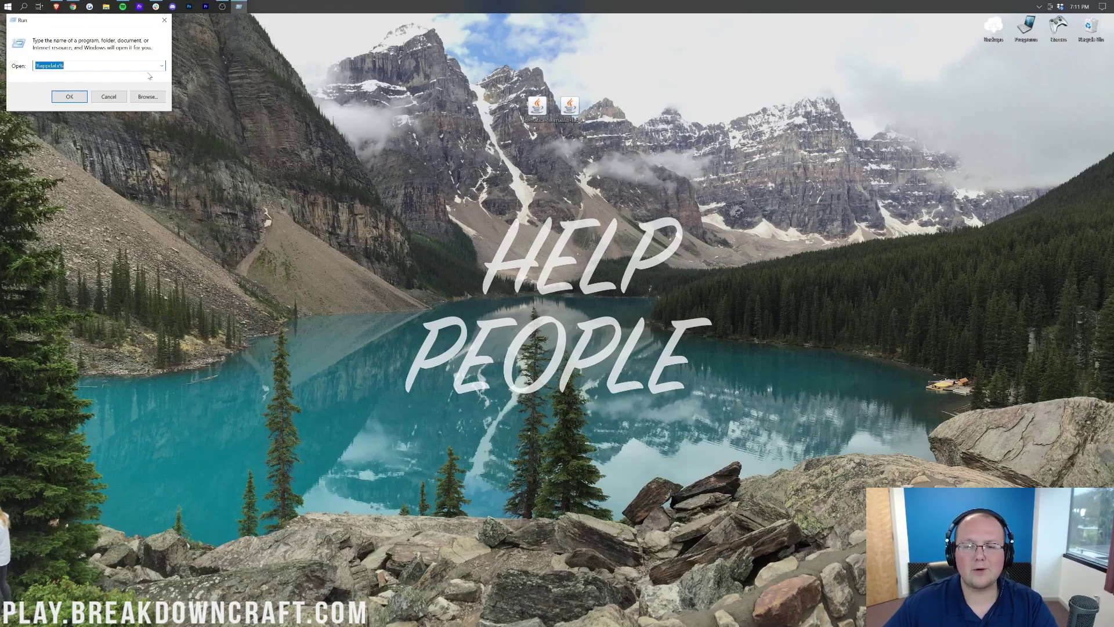
drag(104, 27, 108, 38)
text(%appdata%)
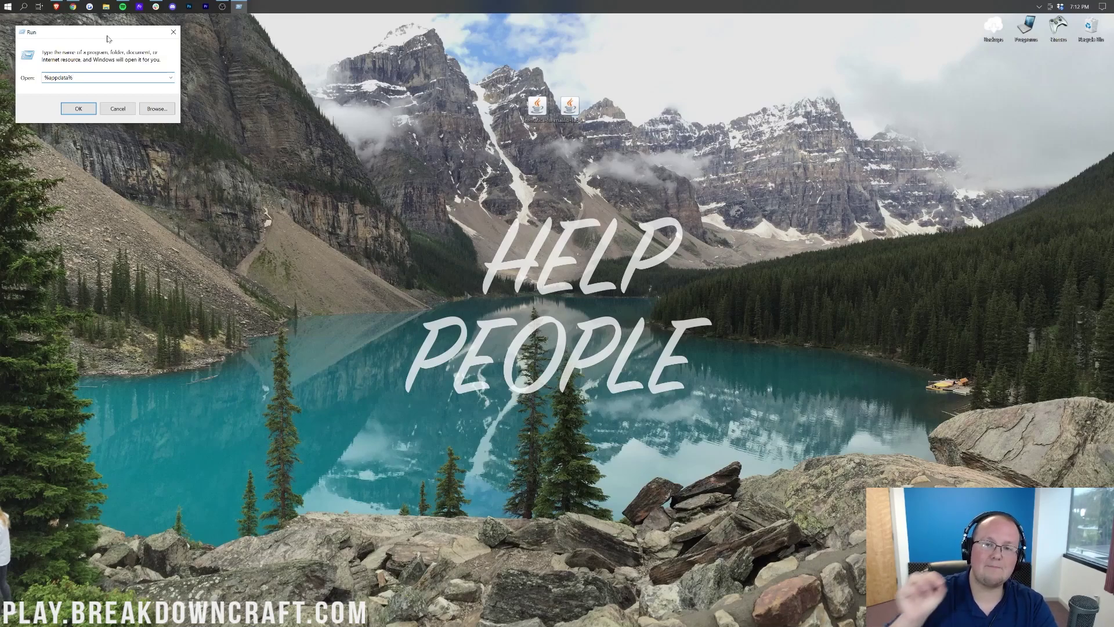
key(Return)
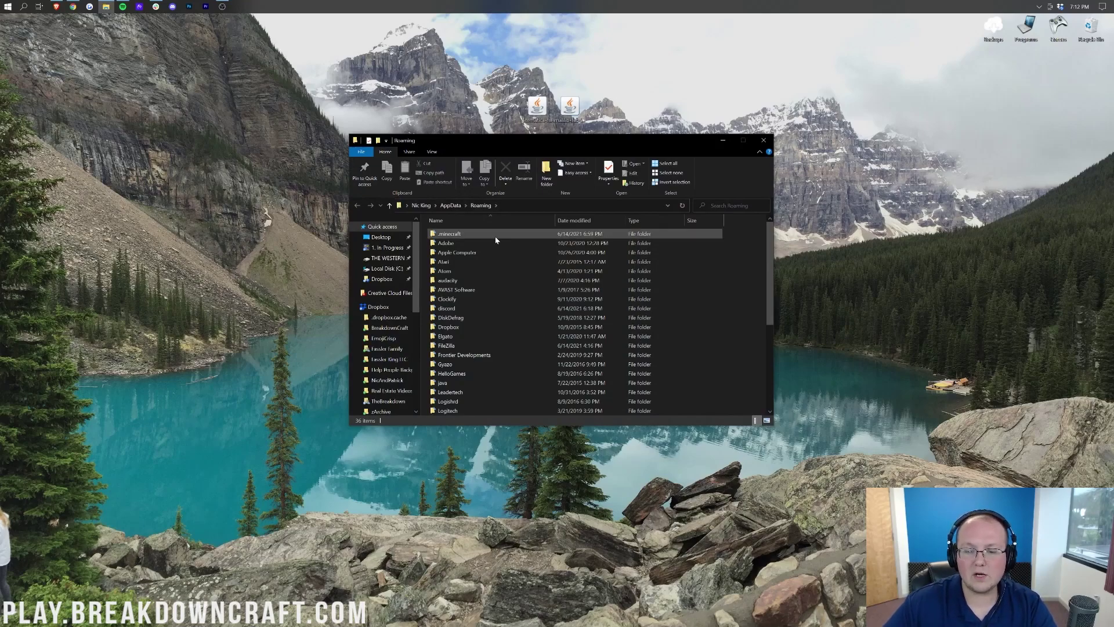
double_click(456, 235)
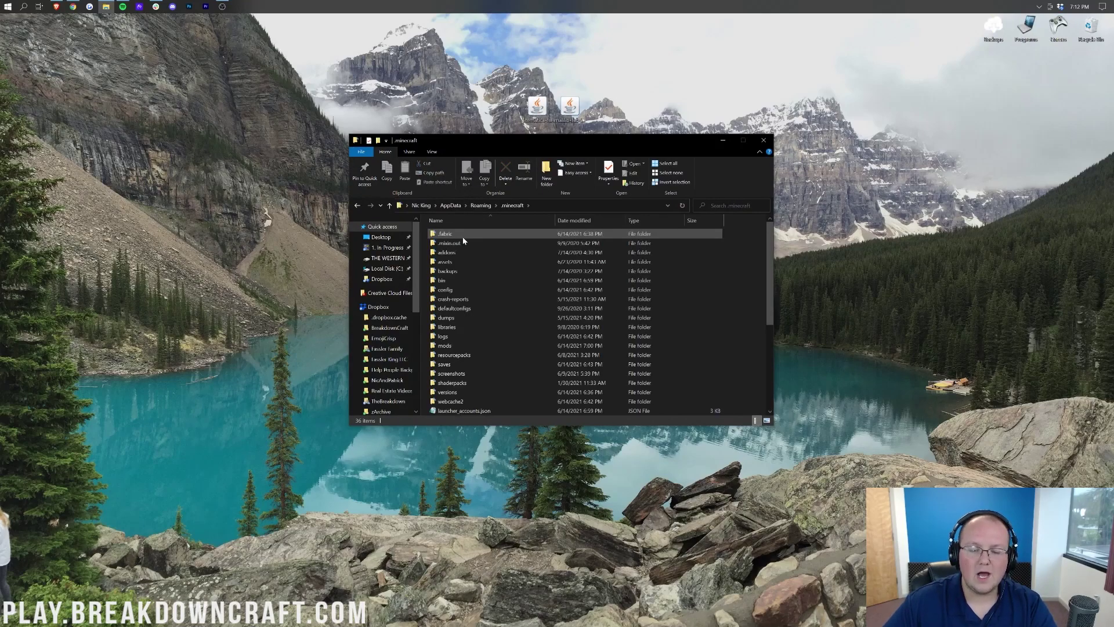
Delete the existing mods folder from .minecraft, go back to Roaming and reopen the .minecraft folder.
drag(458, 346, 1066, 149)
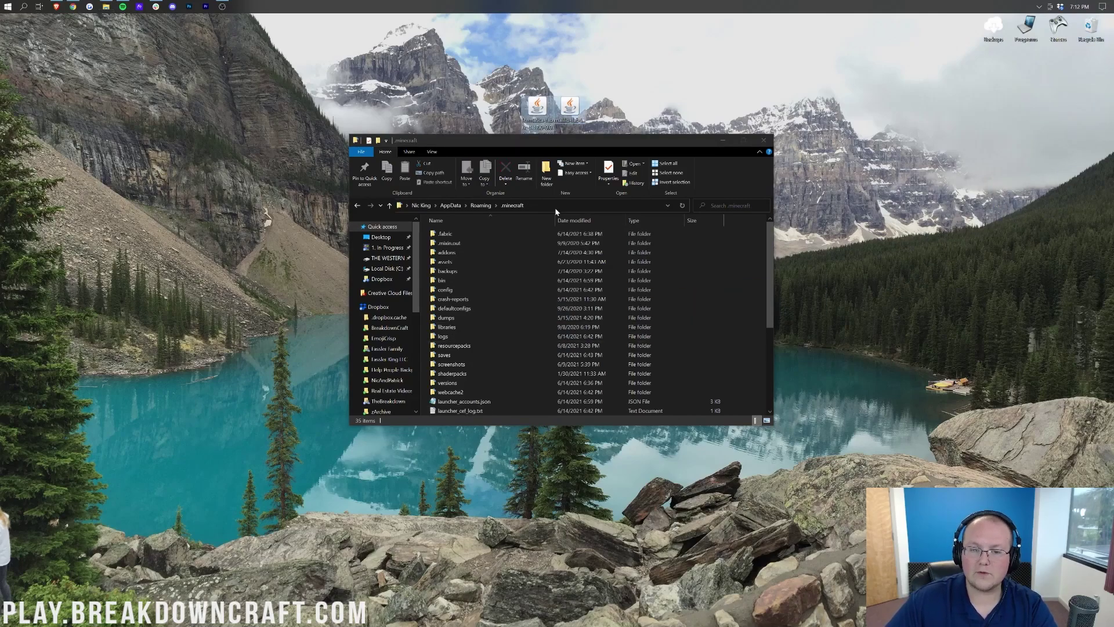
click(534, 277)
key(BackSpace)
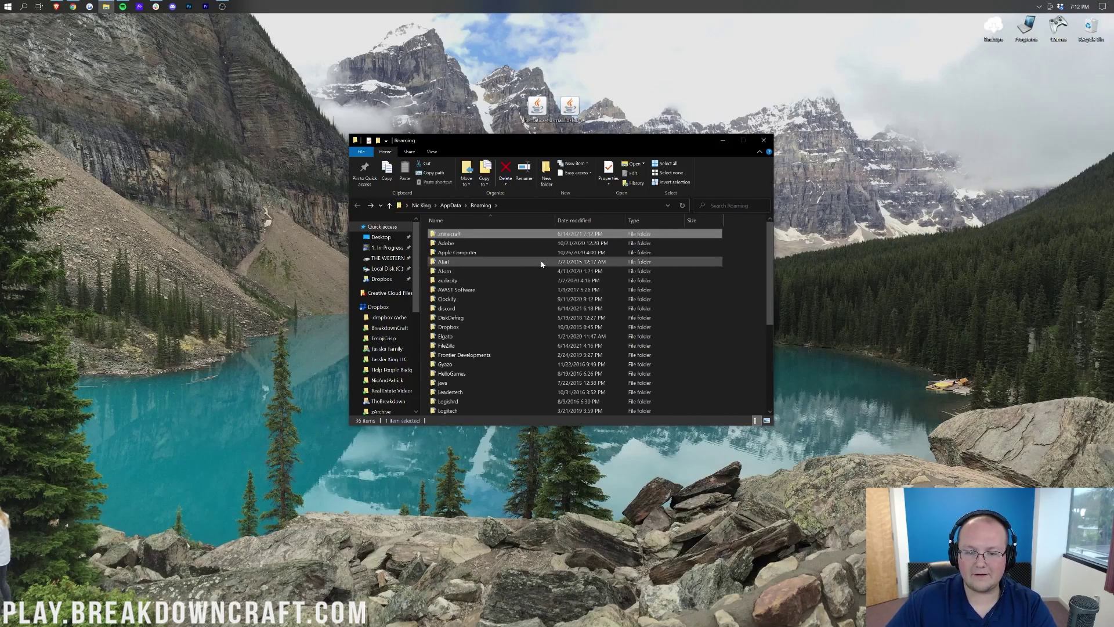
double_click(492, 235)
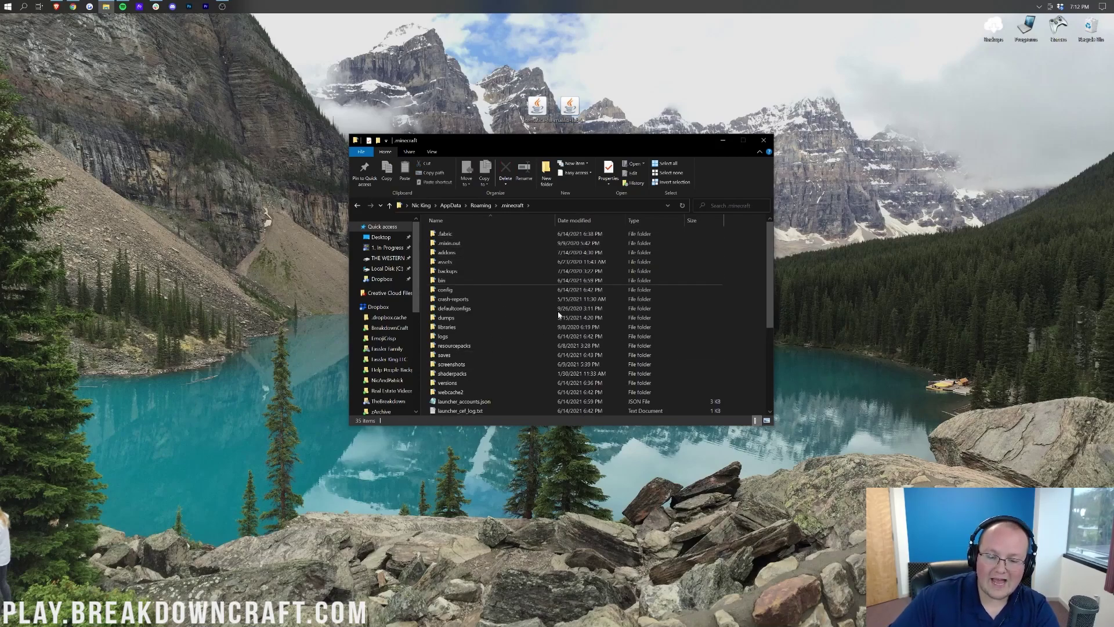
Create a new folder named mods inside the .minecraft folder.
right_click(741, 326)
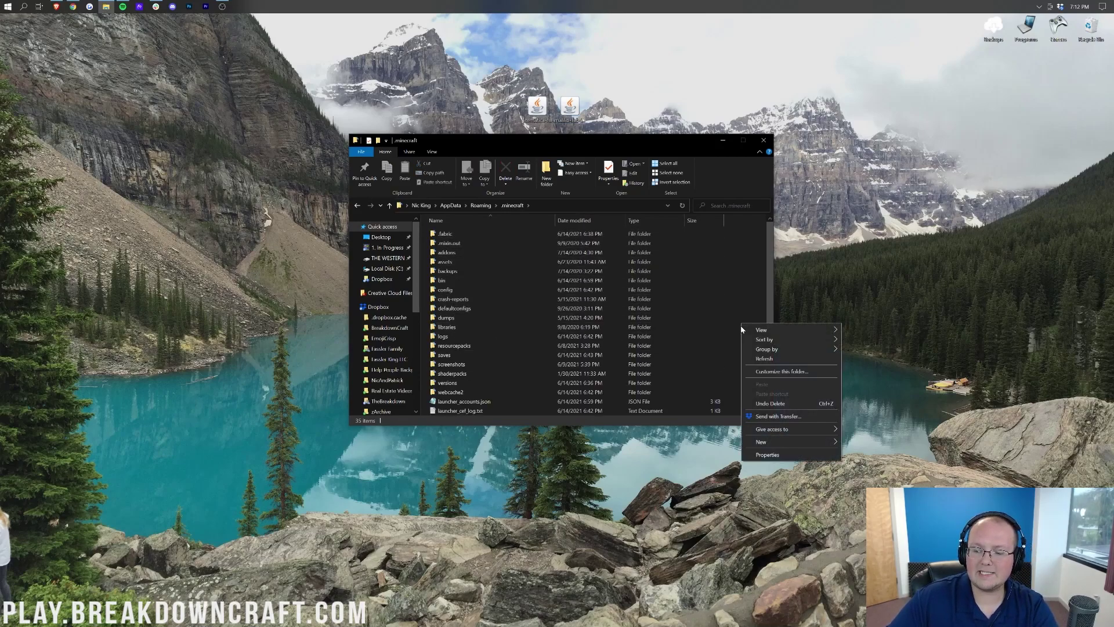
mouse_move(781, 442)
click(865, 444)
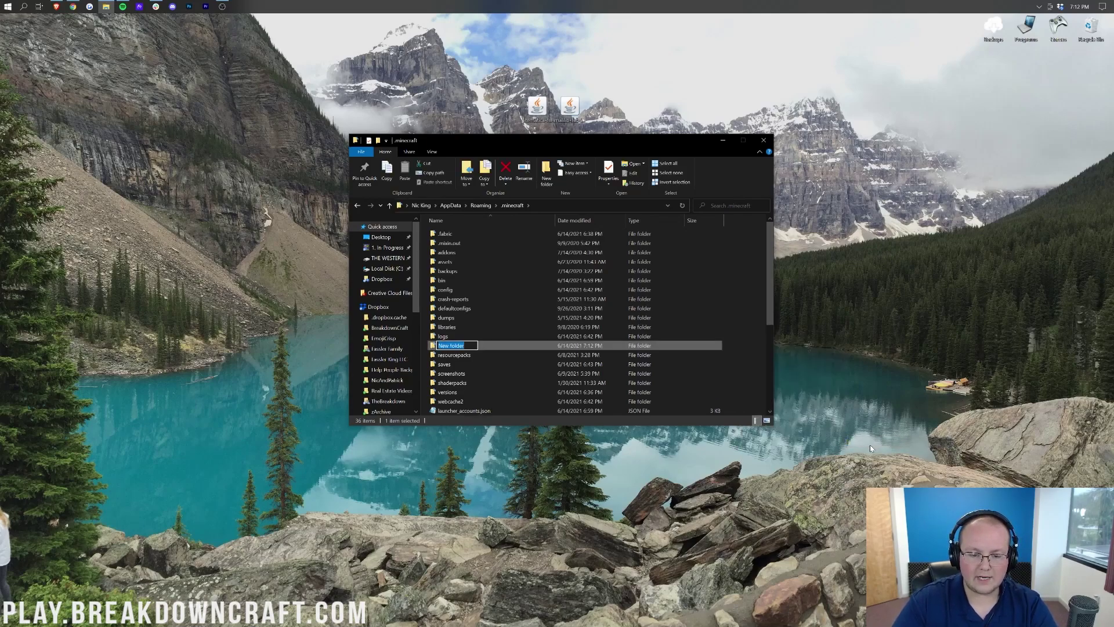
text(mods)
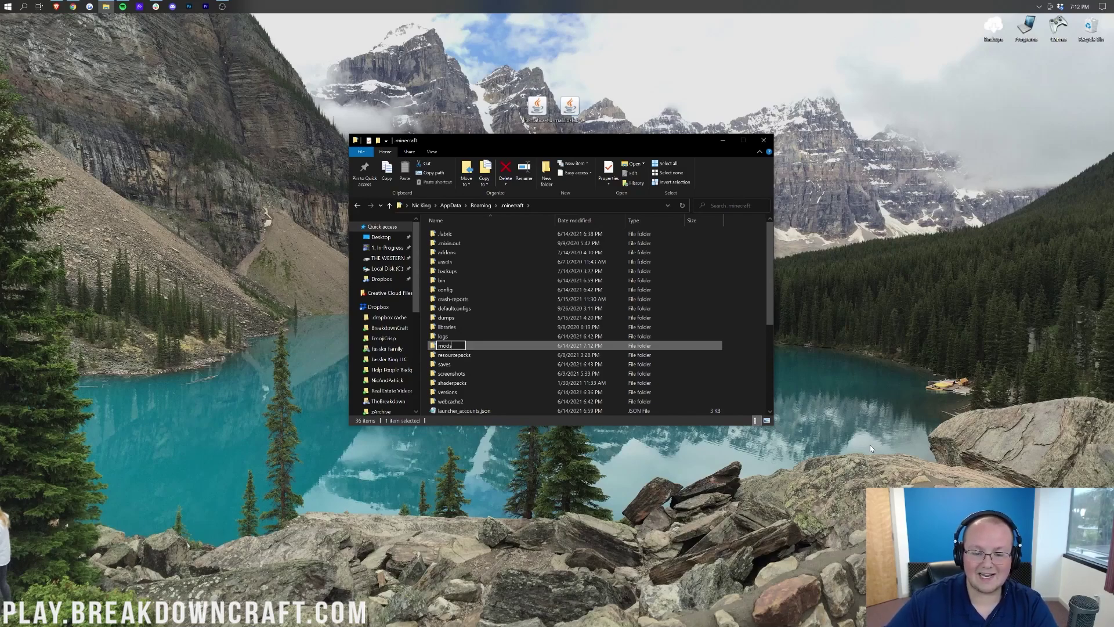
key(Return)
Copy the Litematica and MaLiLib .jar files into the mods folder and discard their desktop copies.
double_click(519, 346)
click(537, 119)
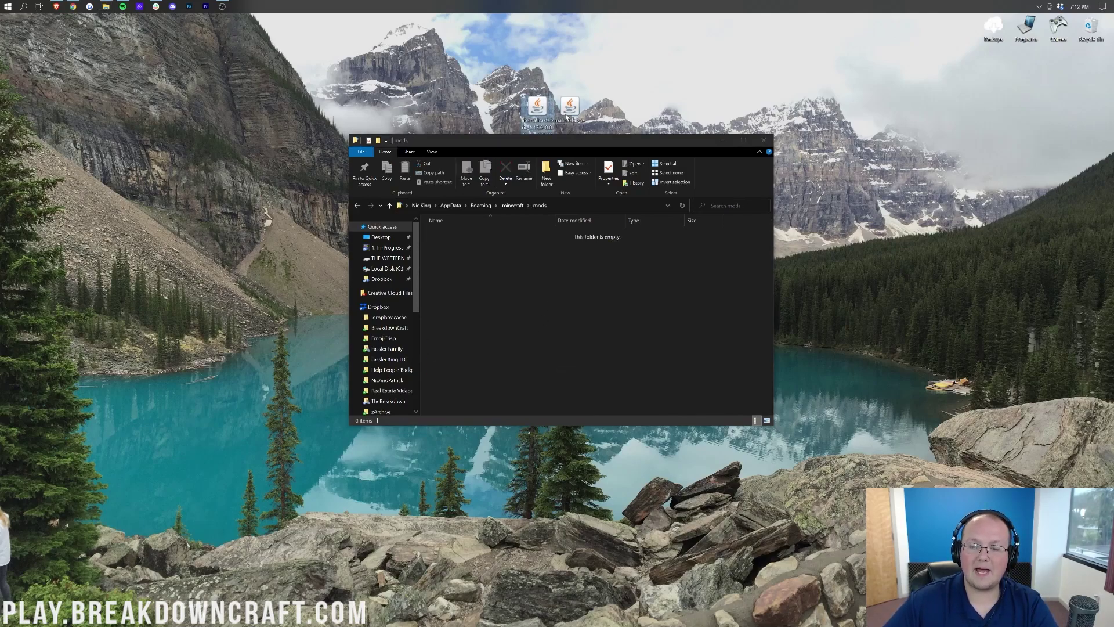
drag(537, 119, 432, 284)
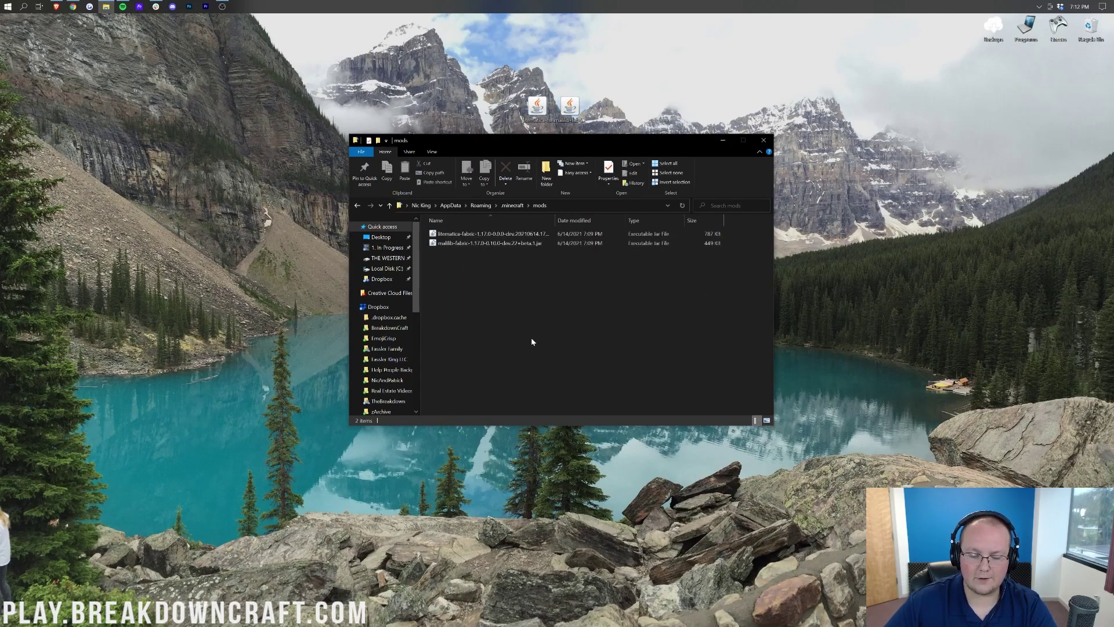
click(764, 140)
drag(550, 119, 1090, 27)
Start the Minecraft Launcher and select the fabric-loader-1.17 profile for play.
click(1, 4)
text(mi)
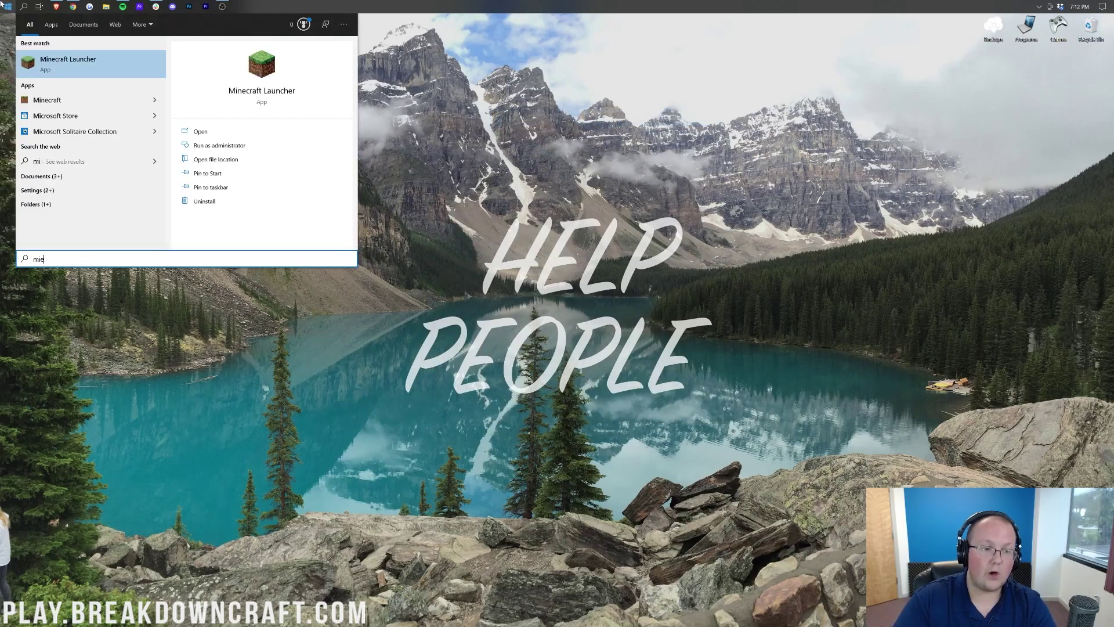
key(Return)
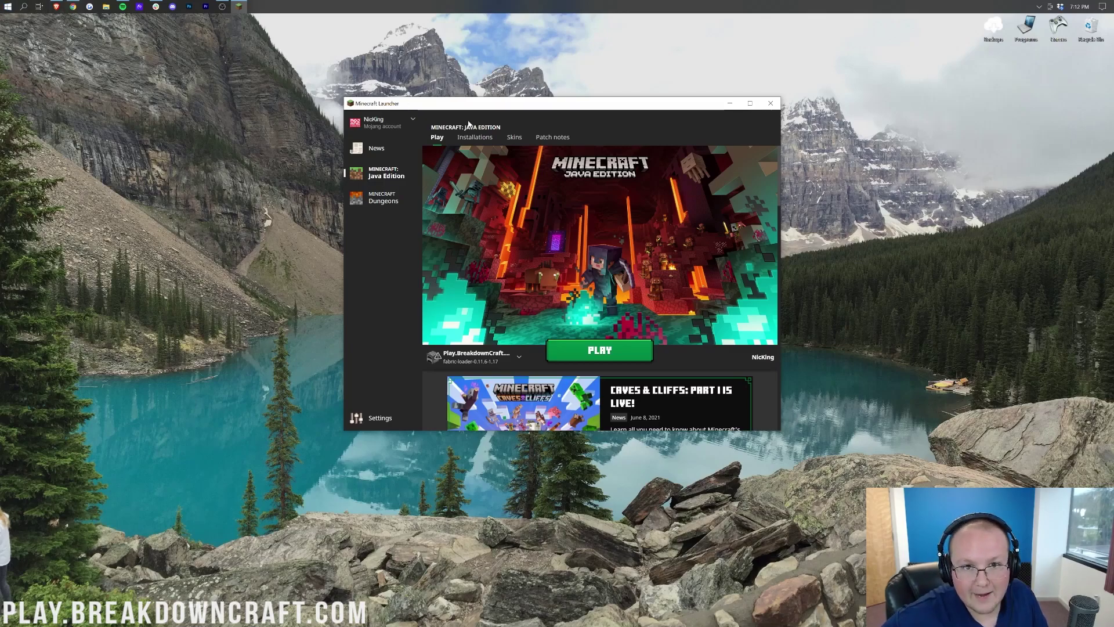
click(490, 356)
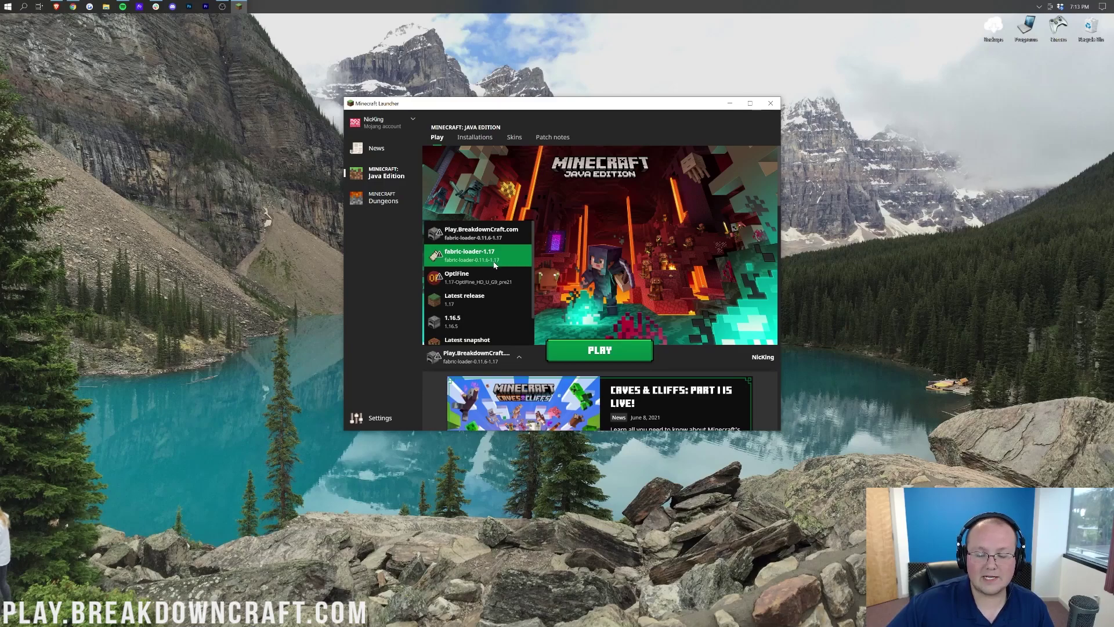
click(495, 265)
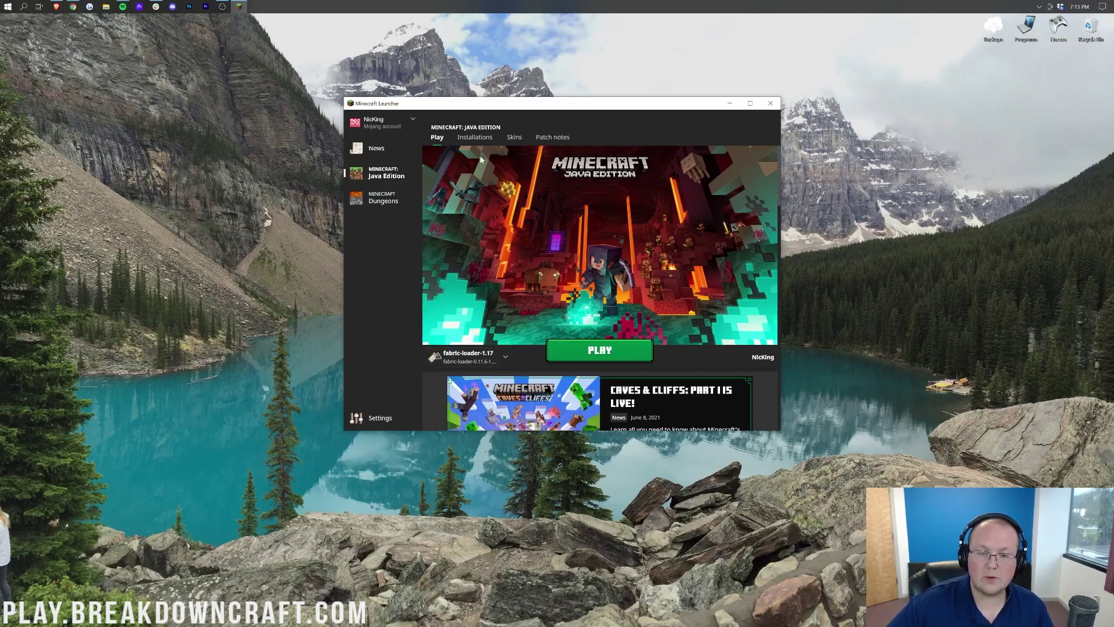
Open the launcher's installations list and toggle the Modded versions filter off and back on.
click(473, 137)
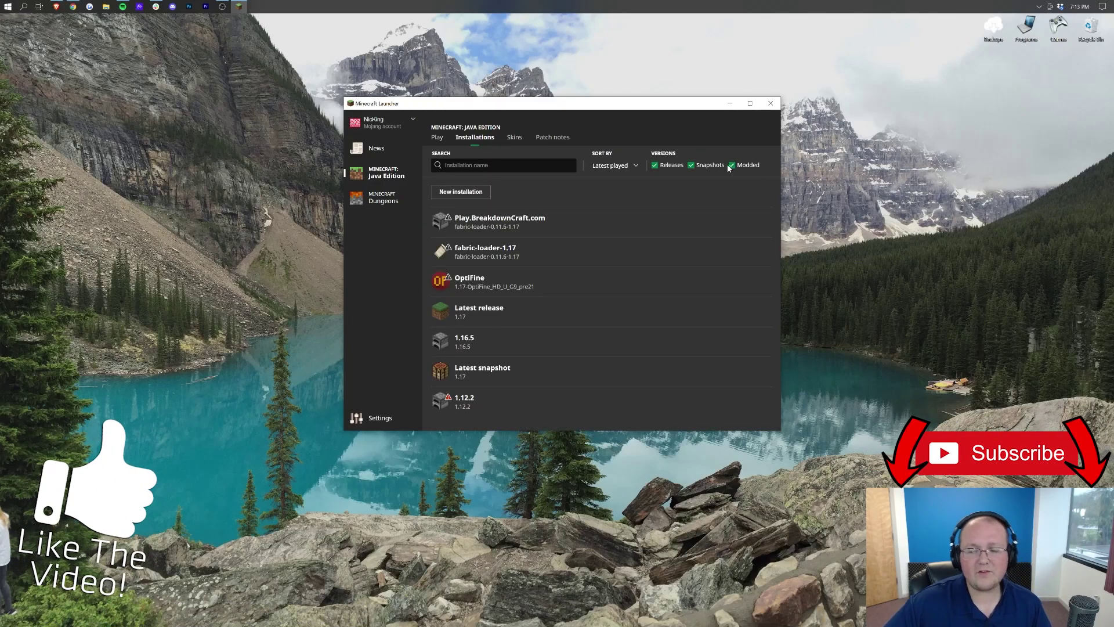
click(733, 165)
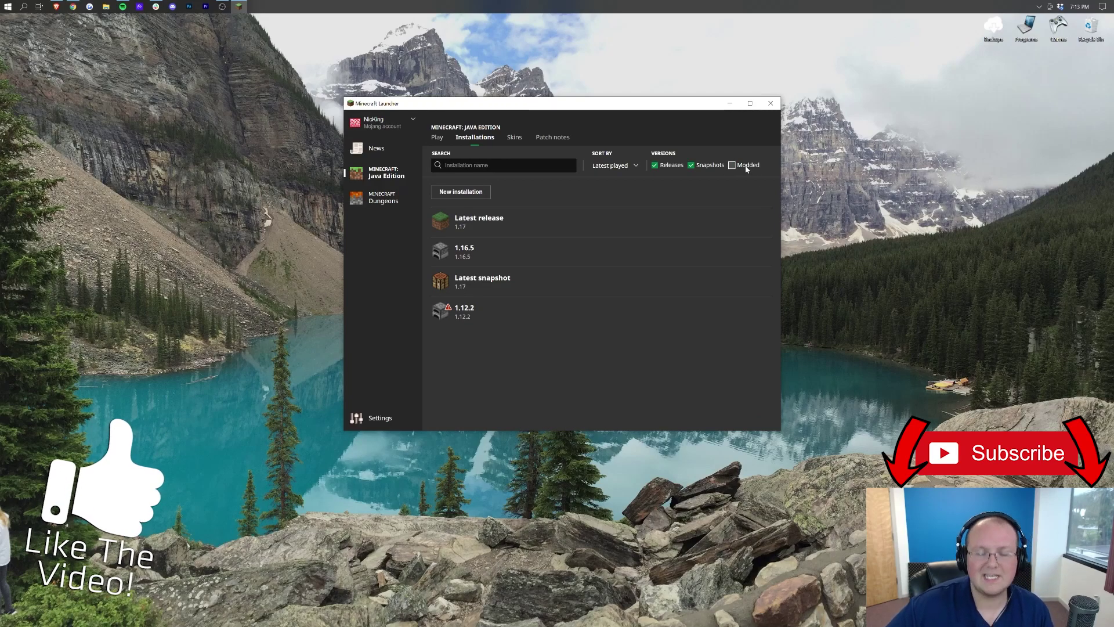
click(746, 166)
click(733, 166)
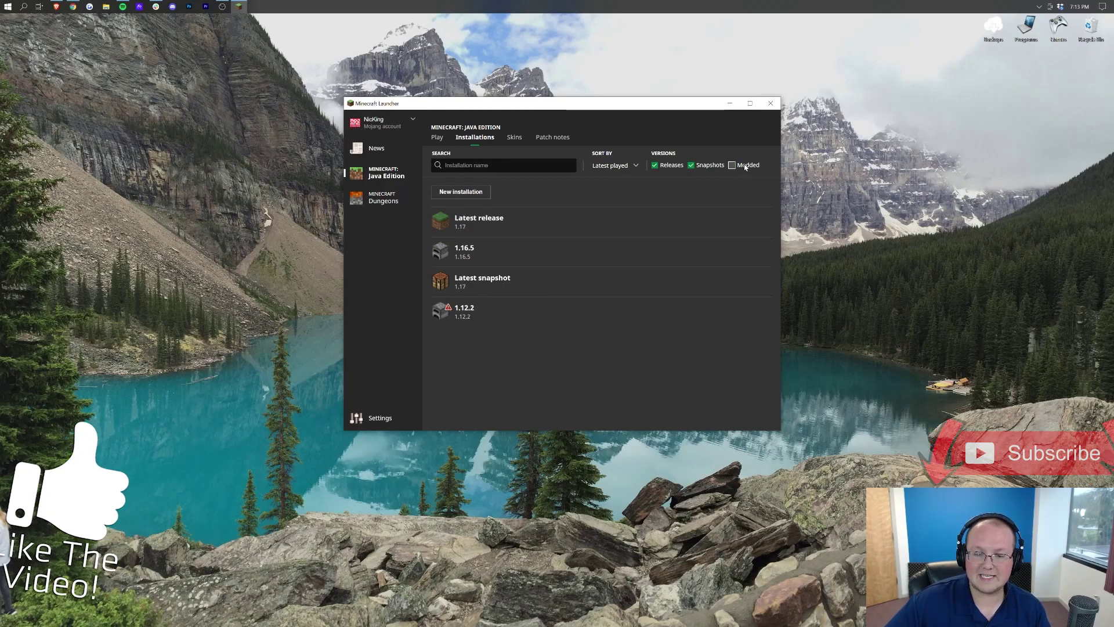
click(733, 165)
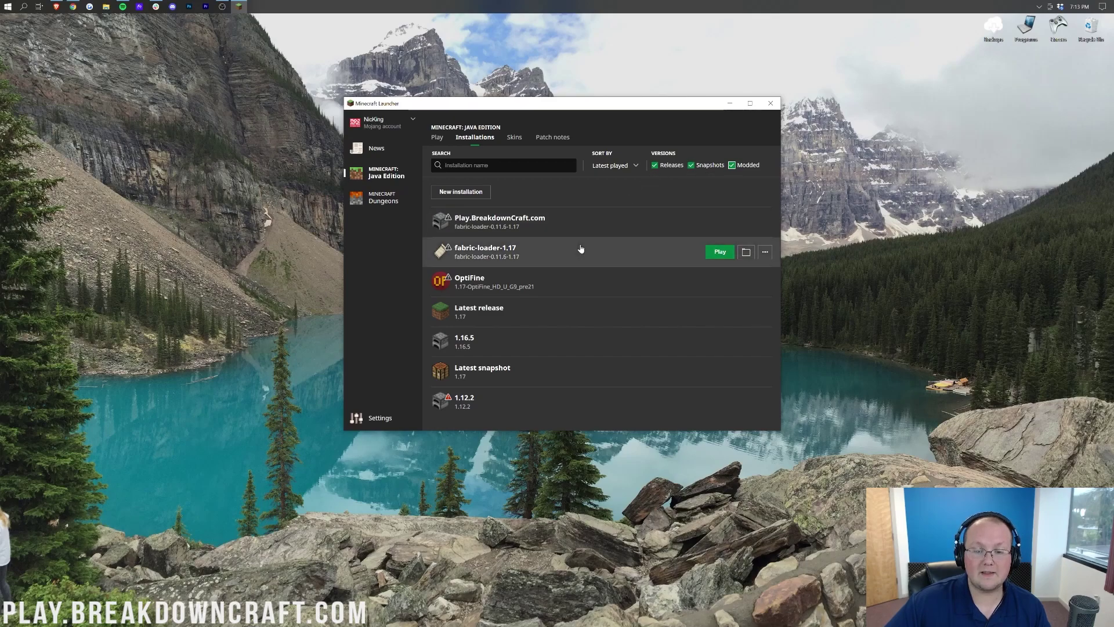
Delete the existing Play.BreakdownCraft.com installation from the launcher.
click(765, 222)
click(725, 268)
click(581, 292)
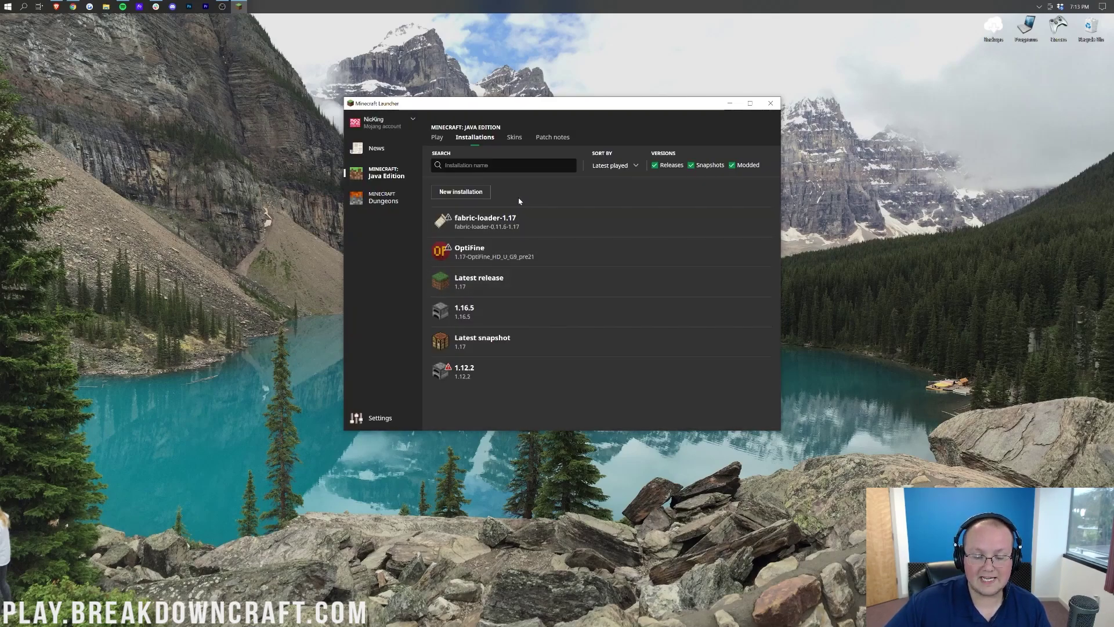
Create a new installation named Play.BreakdownCraft.com with version release fabric-loader-0.11.6-1.17 and a resolution of 1920 x 1080.
click(458, 194)
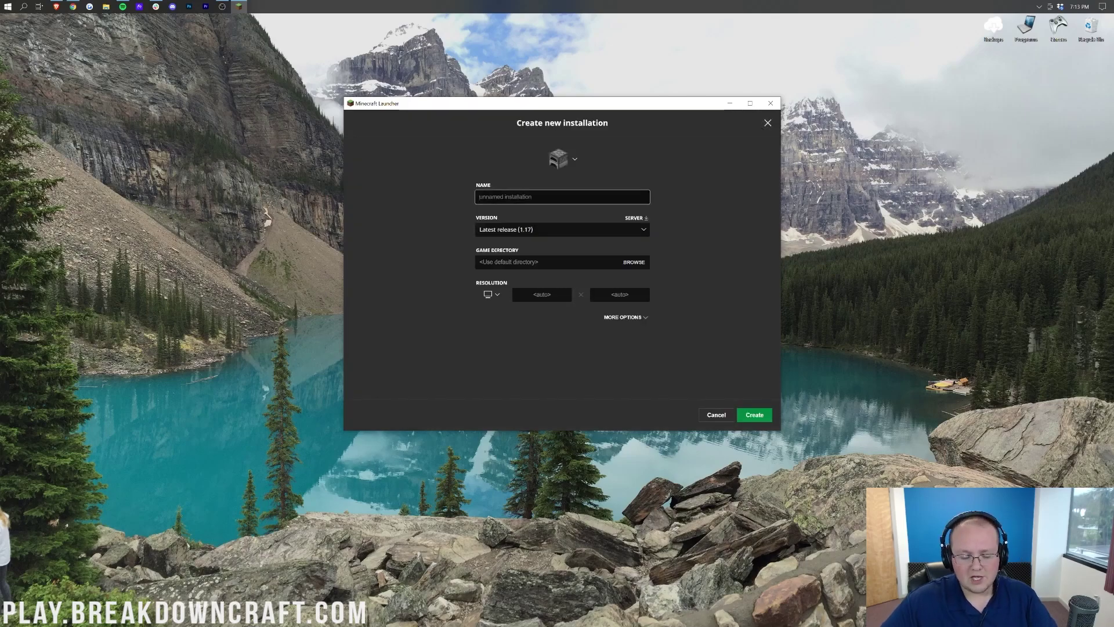
text(Play.BreakdownCraft.com)
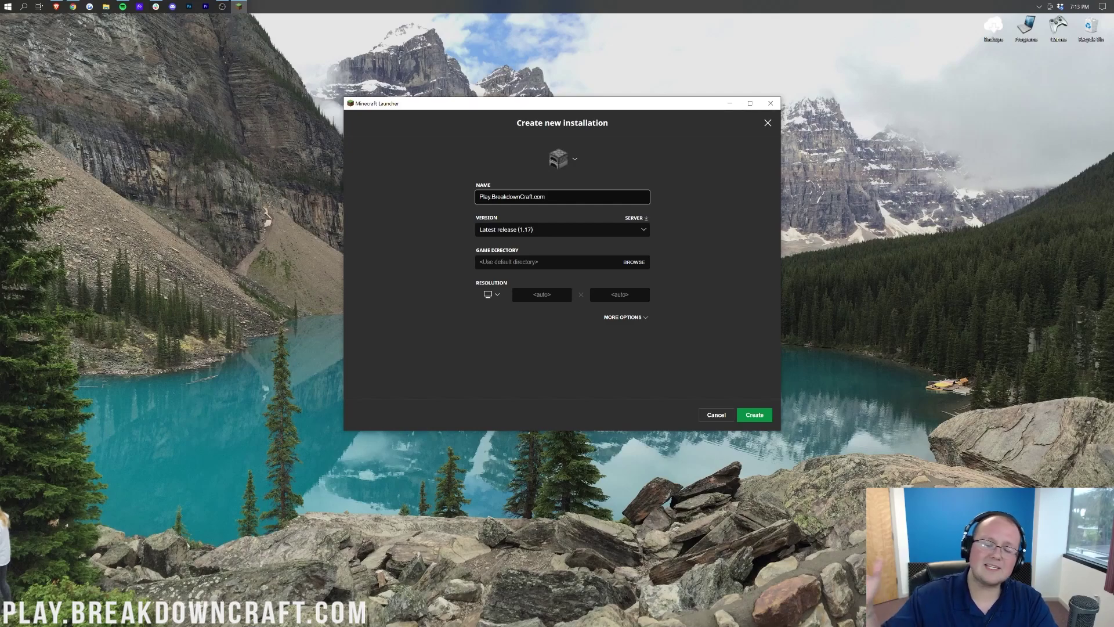
key(ctrl+a)
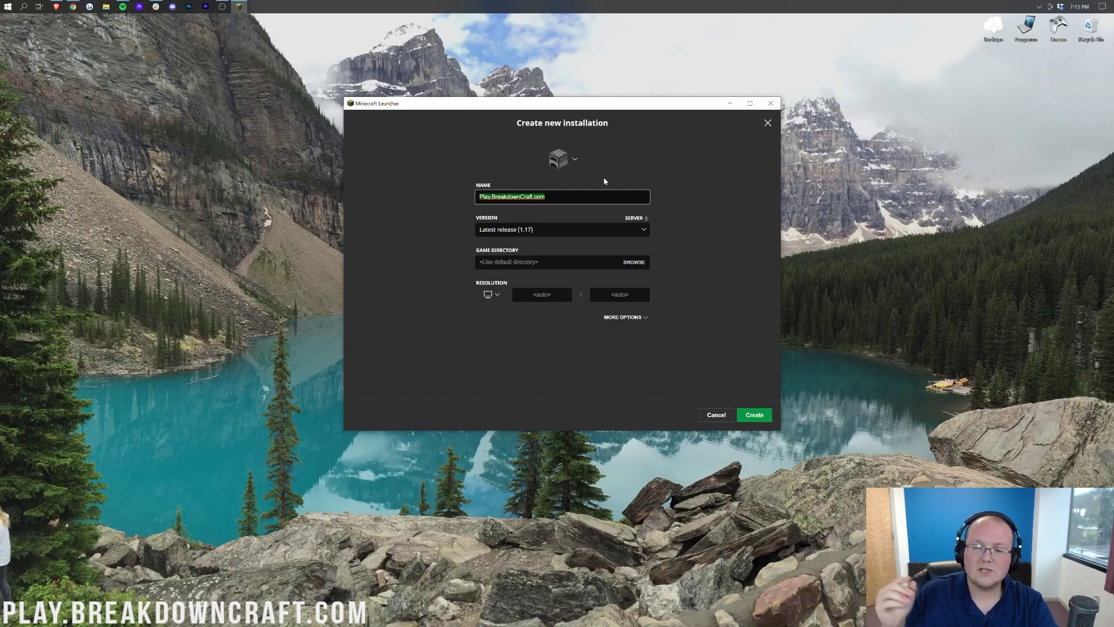
click(572, 229)
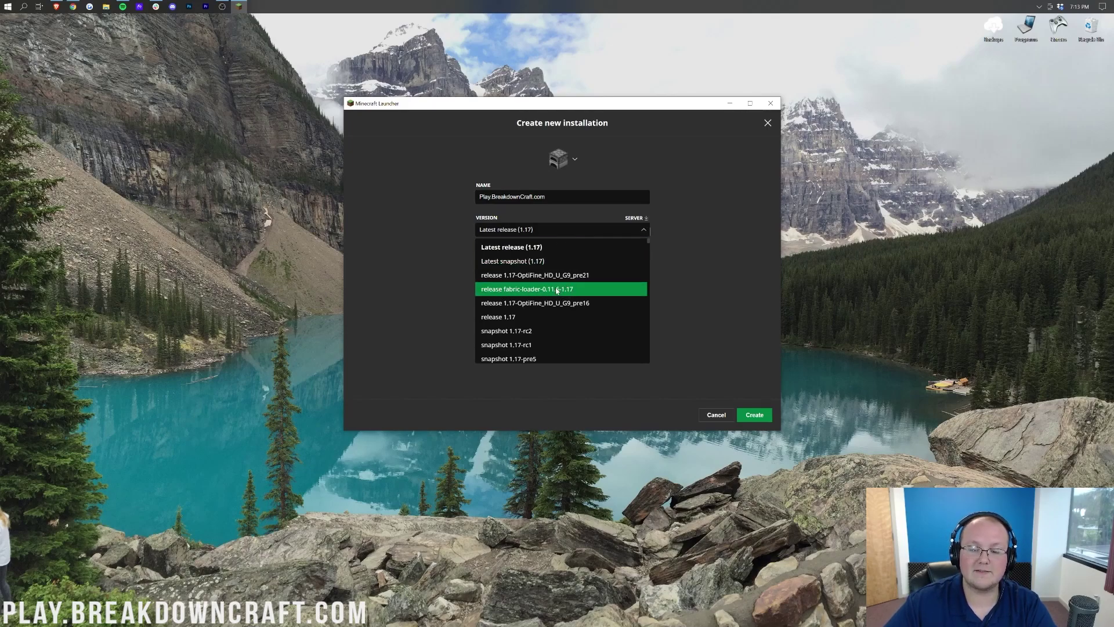
click(560, 290)
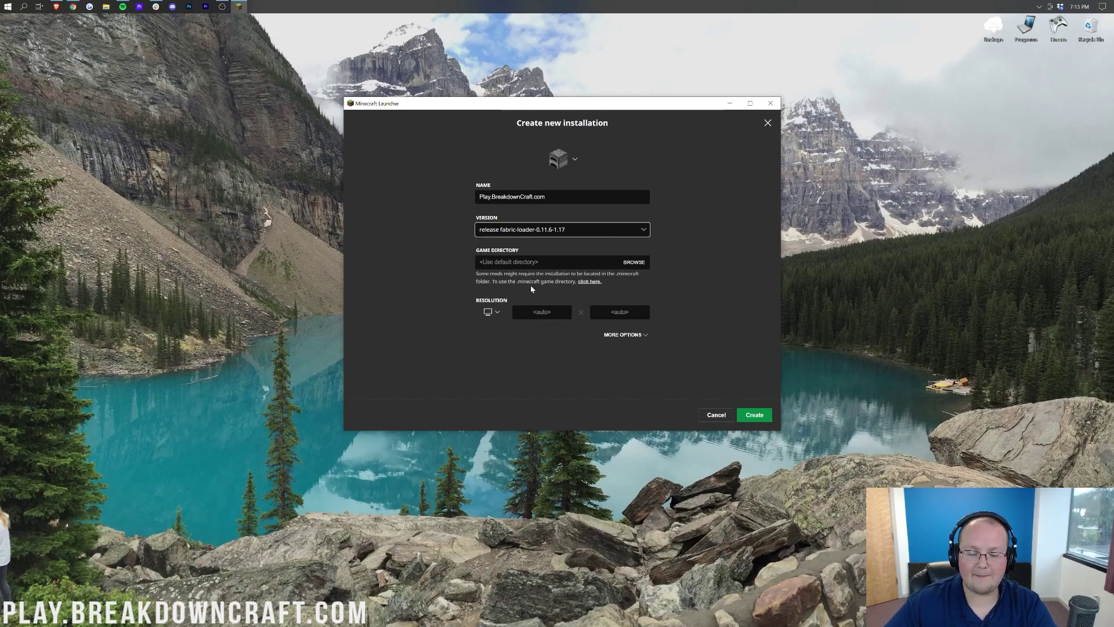
click(491, 311)
click(491, 280)
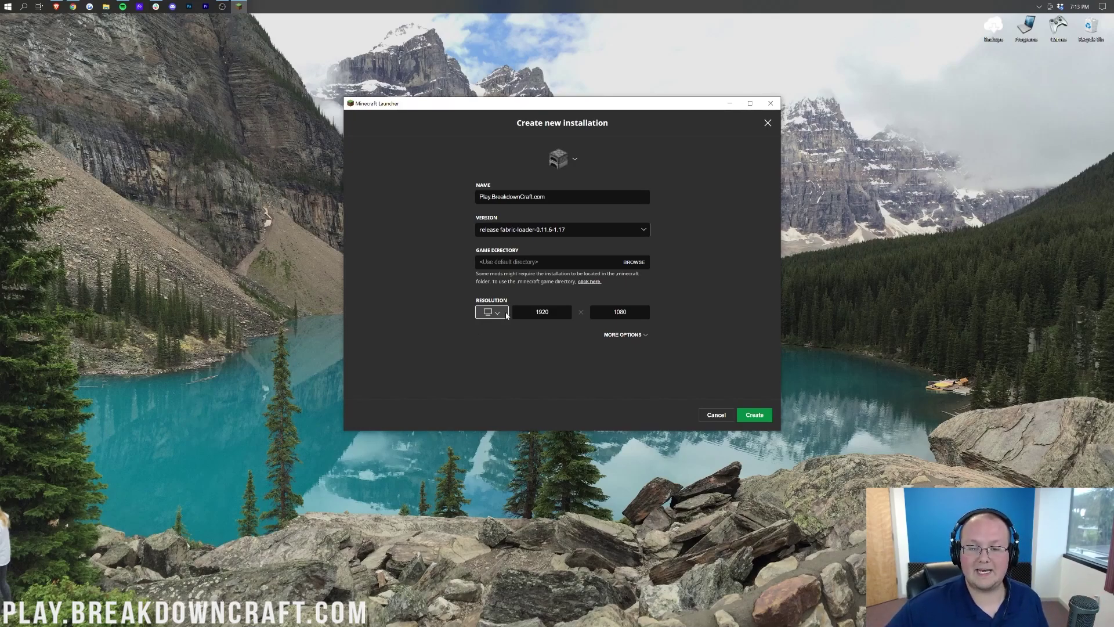
click(755, 415)
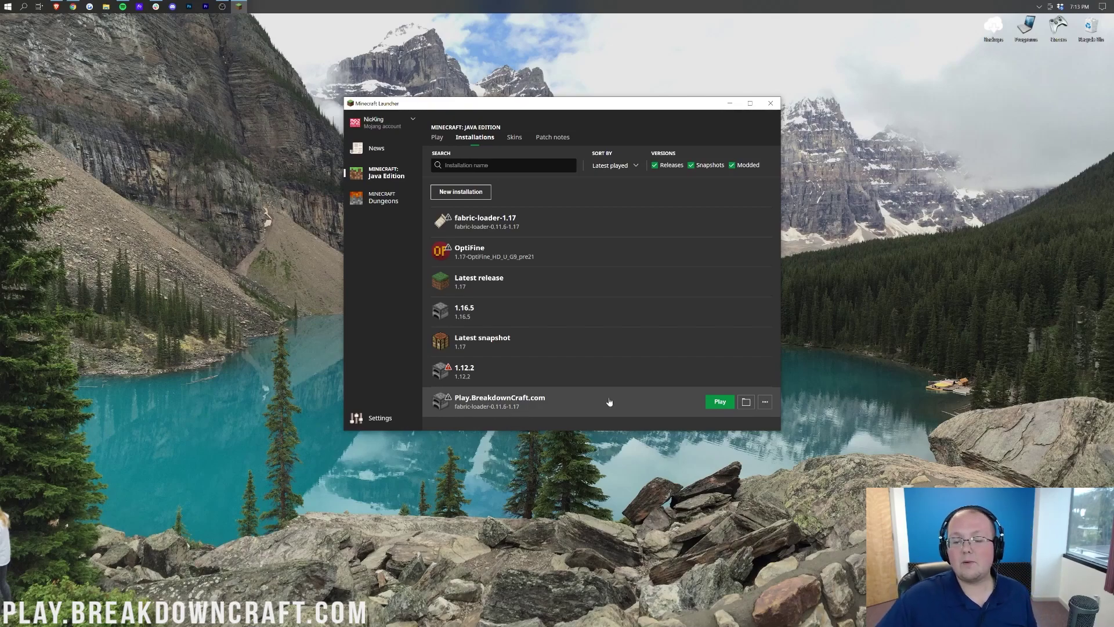
Launch the Play.BreakdownCraft.com installation, accepting the modified-game risks and turning off further warnings for it.
click(718, 402)
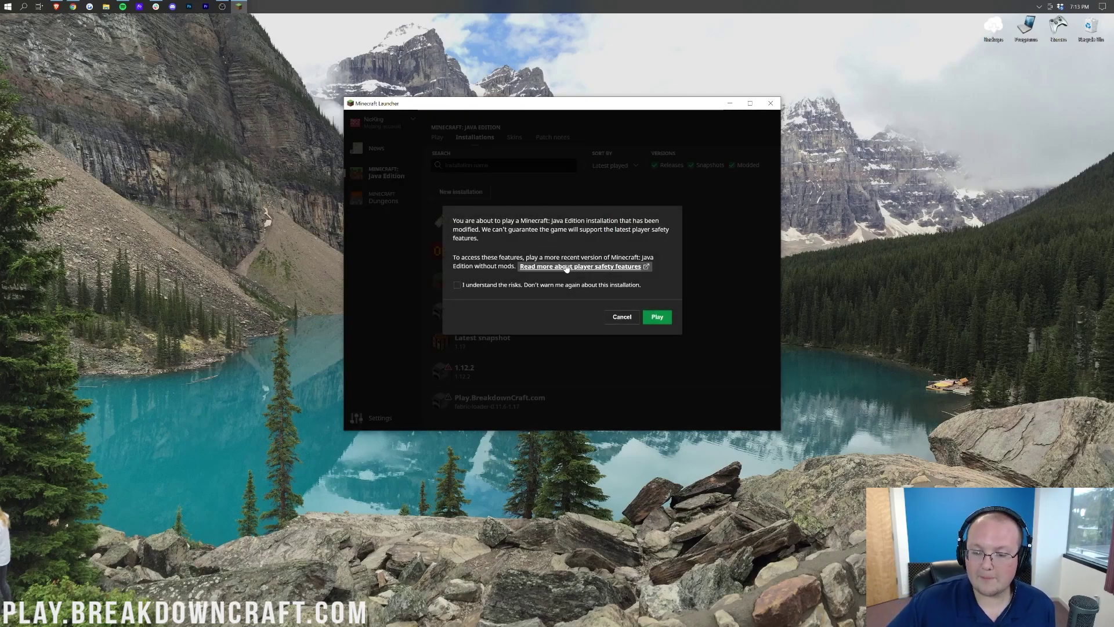
click(483, 286)
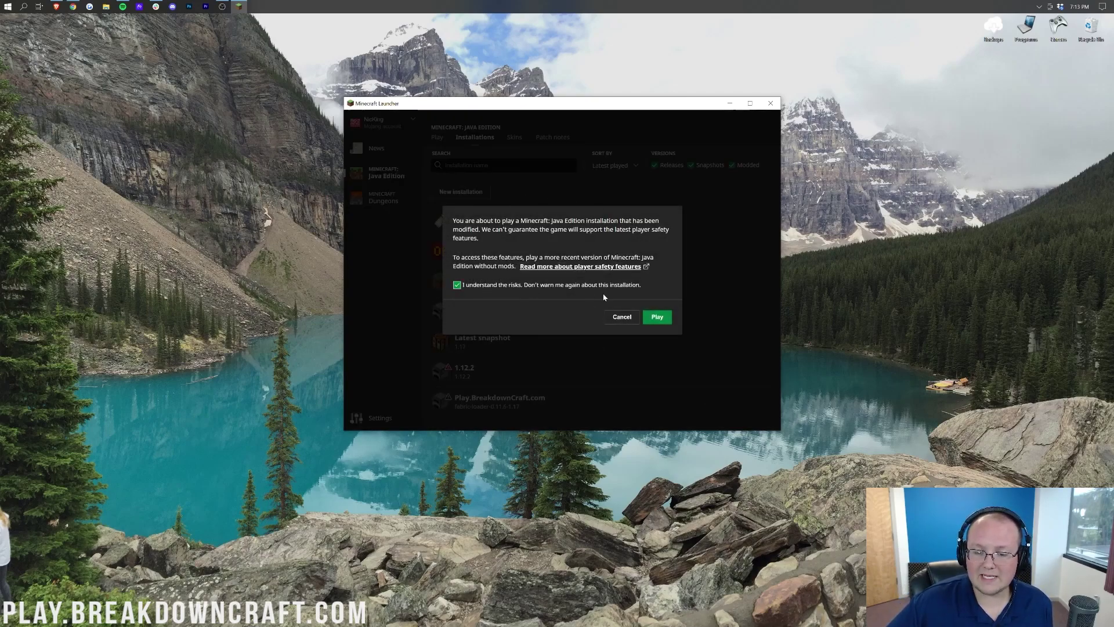
click(650, 318)
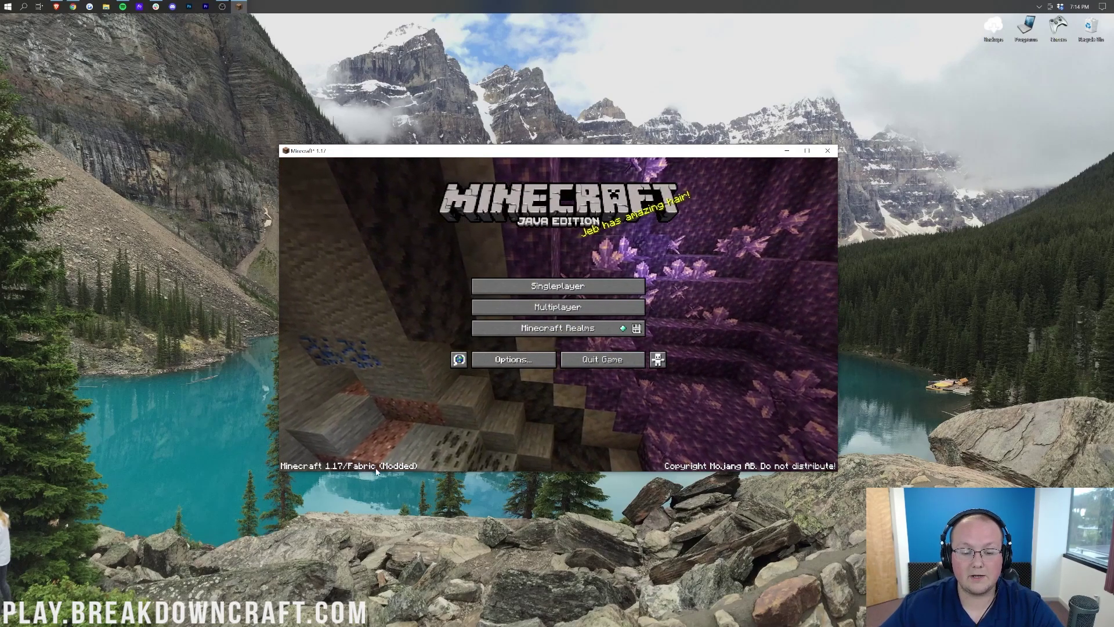
Look through the key bindings in the game's Controls options and return to the title screen.
click(531, 363)
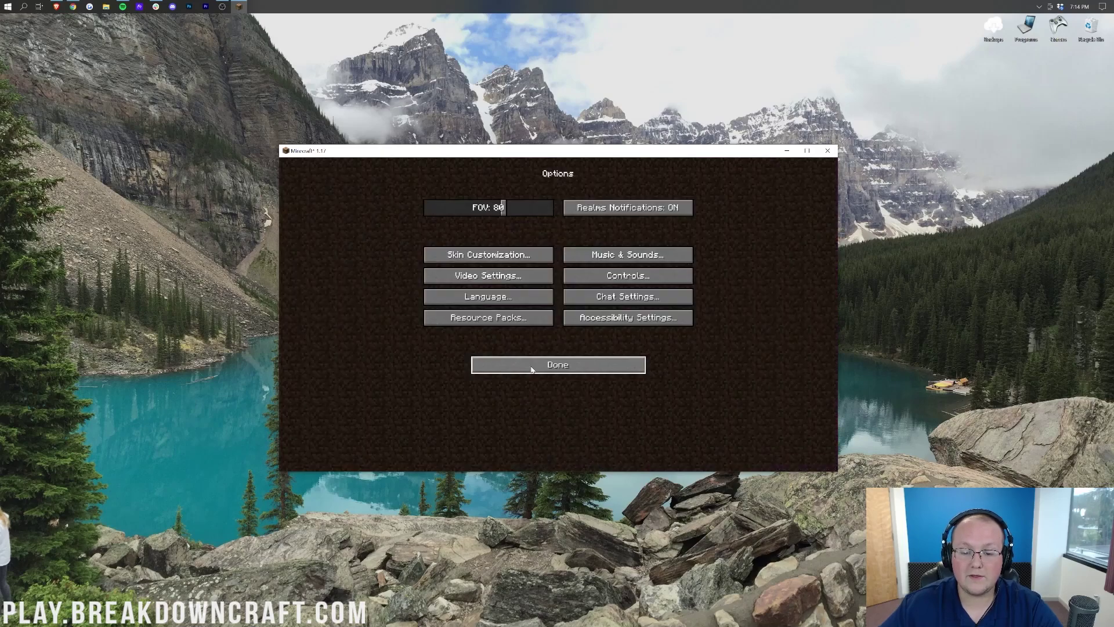
click(628, 276)
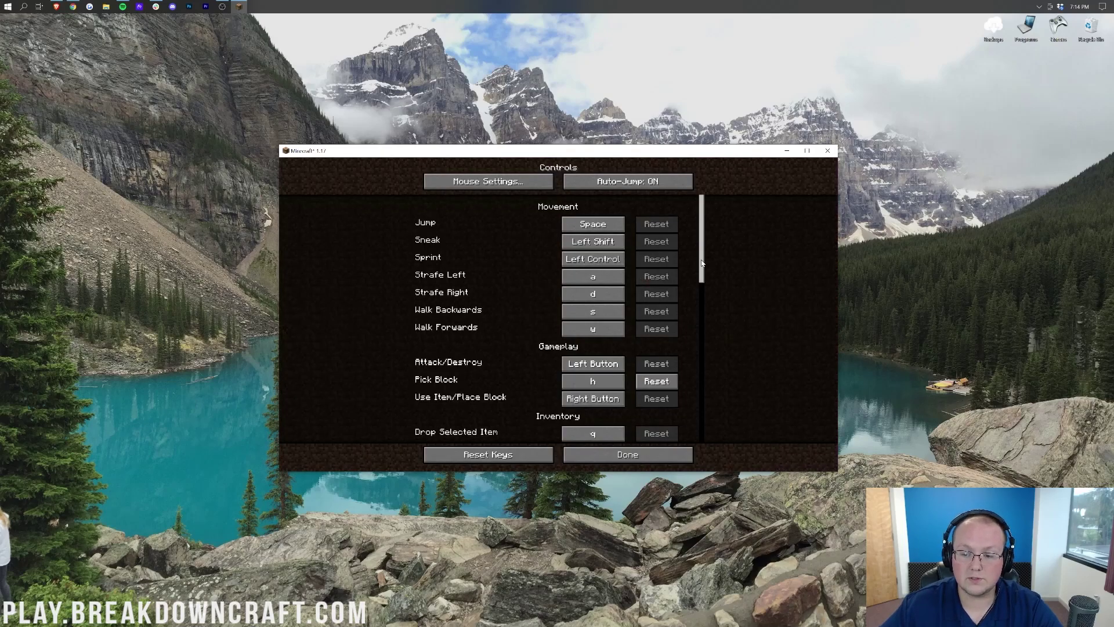
drag(701, 265, 708, 439)
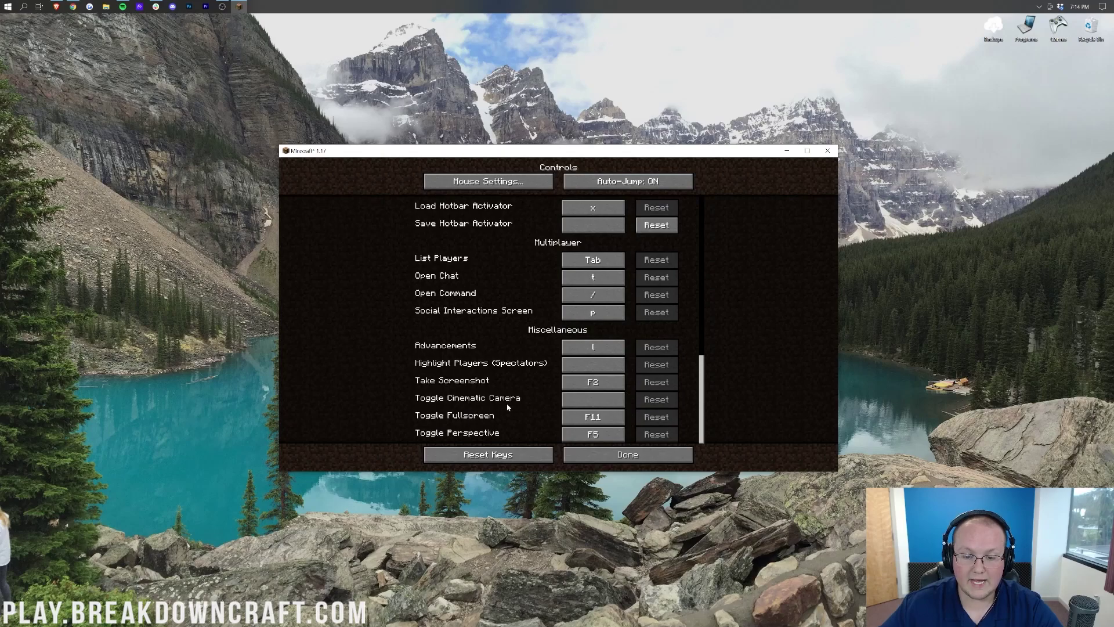
scroll(508, 406, up, 10)
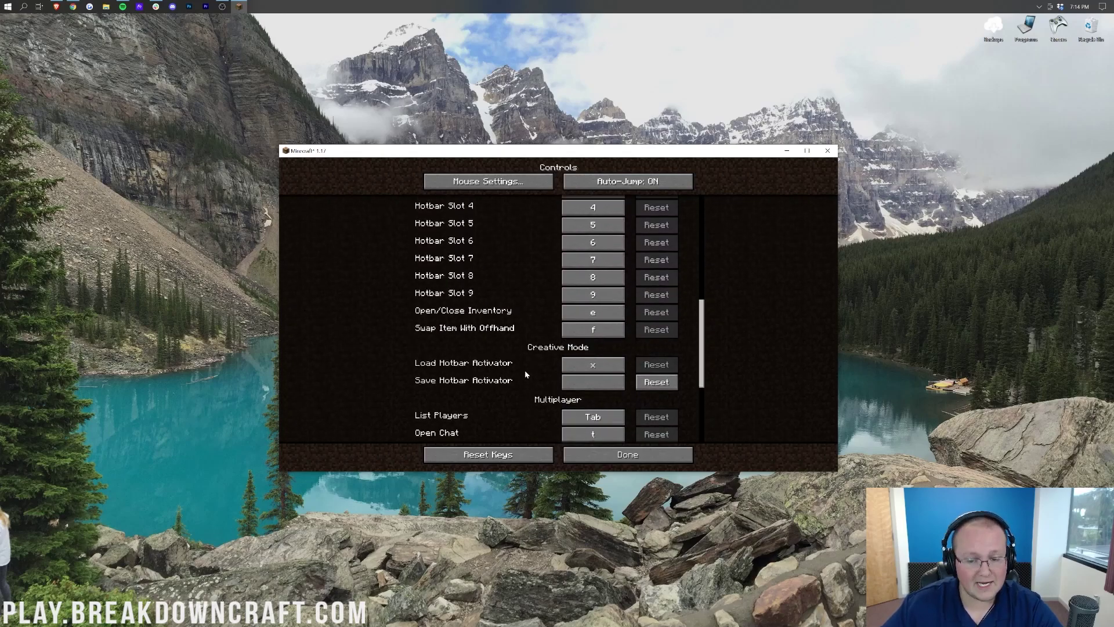
scroll(526, 375, up, 15)
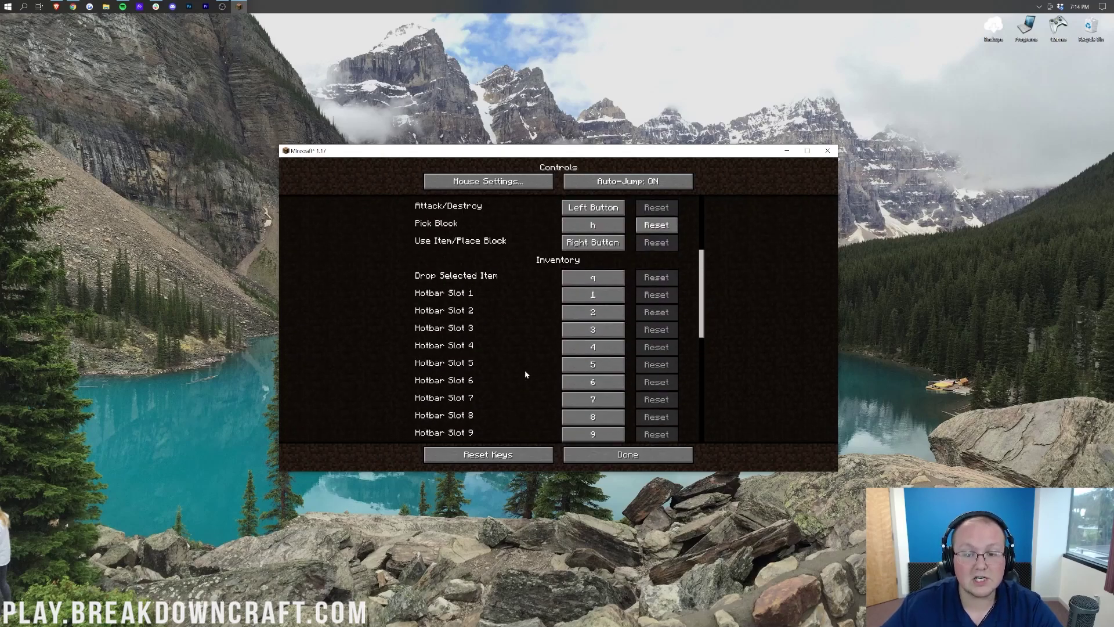
click(604, 454)
click(556, 369)
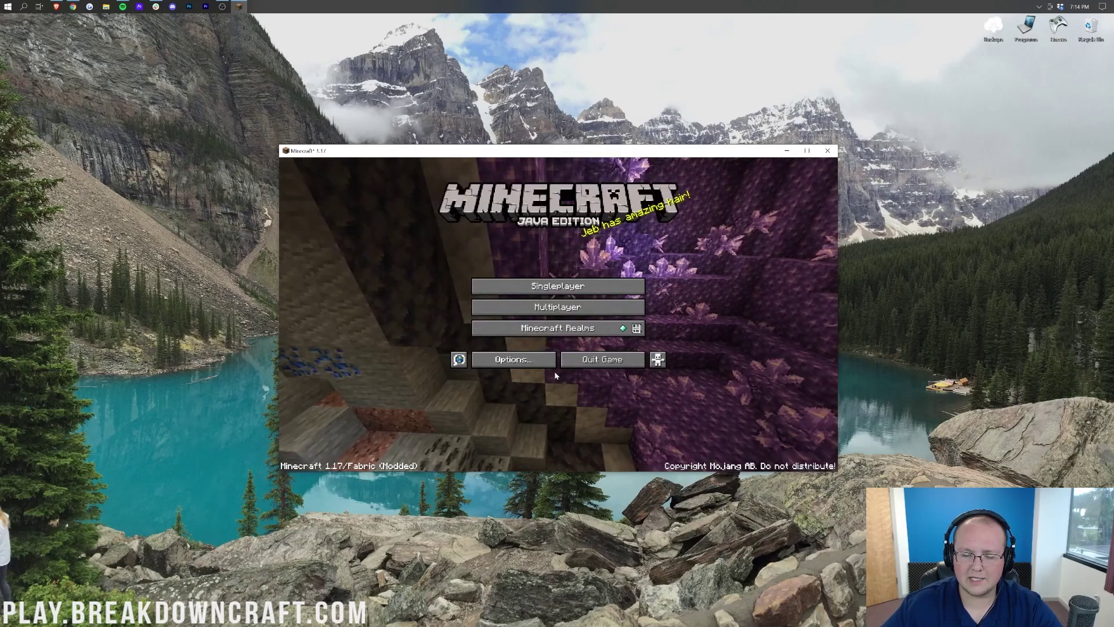
Create a new singleplayer world named Litematica in Survival mode with Normal difficulty.
click(557, 286)
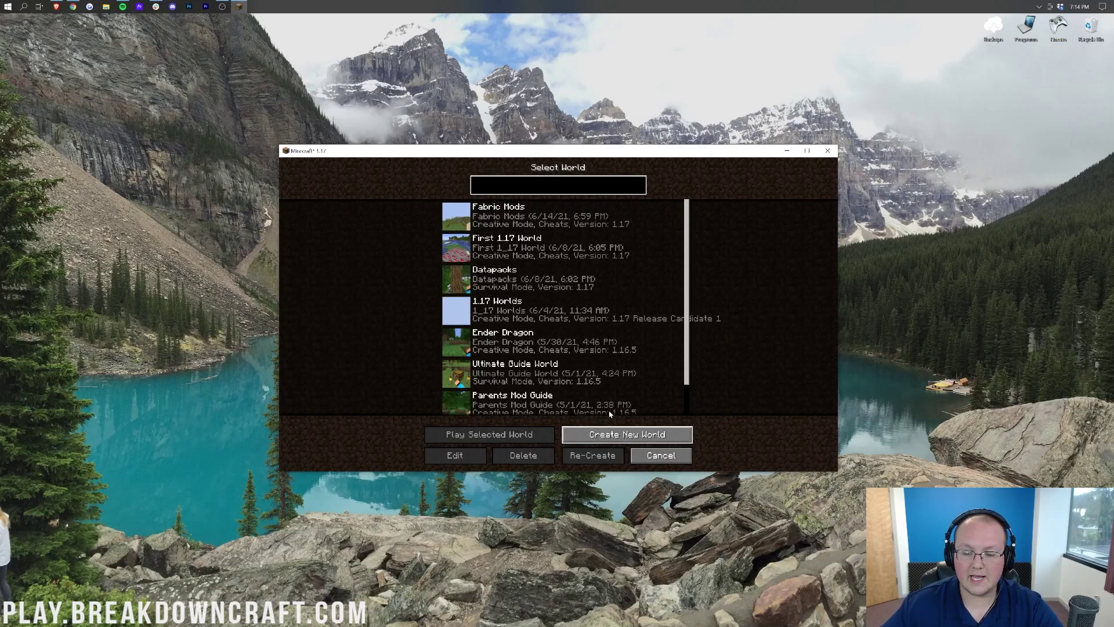
click(609, 434)
key(ctrl+a)
text(Lit)
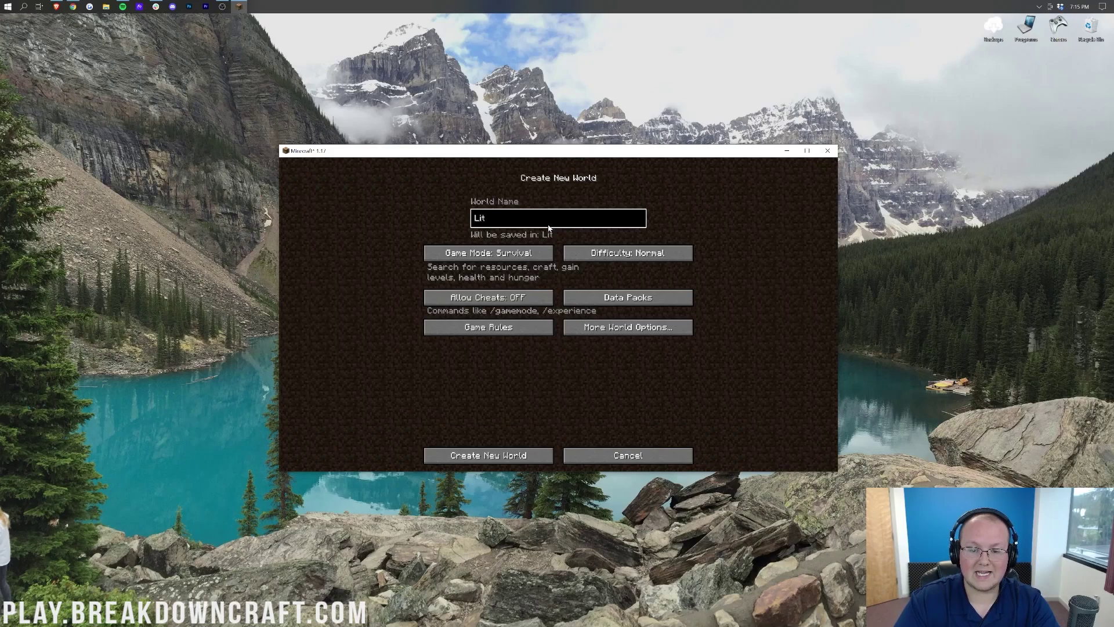
text(ematica)
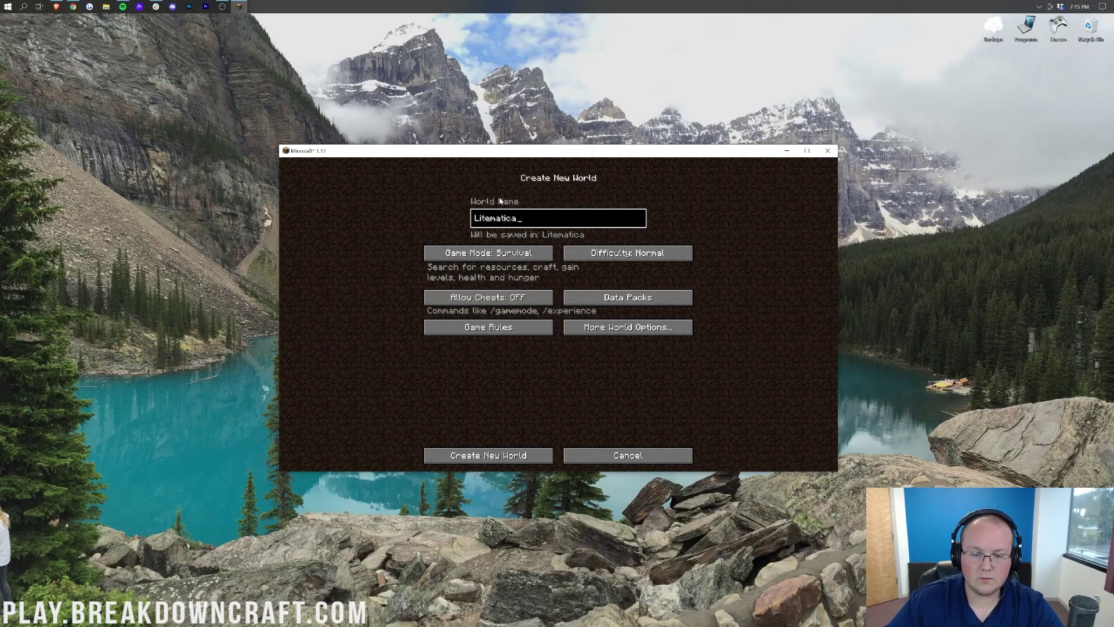
click(513, 456)
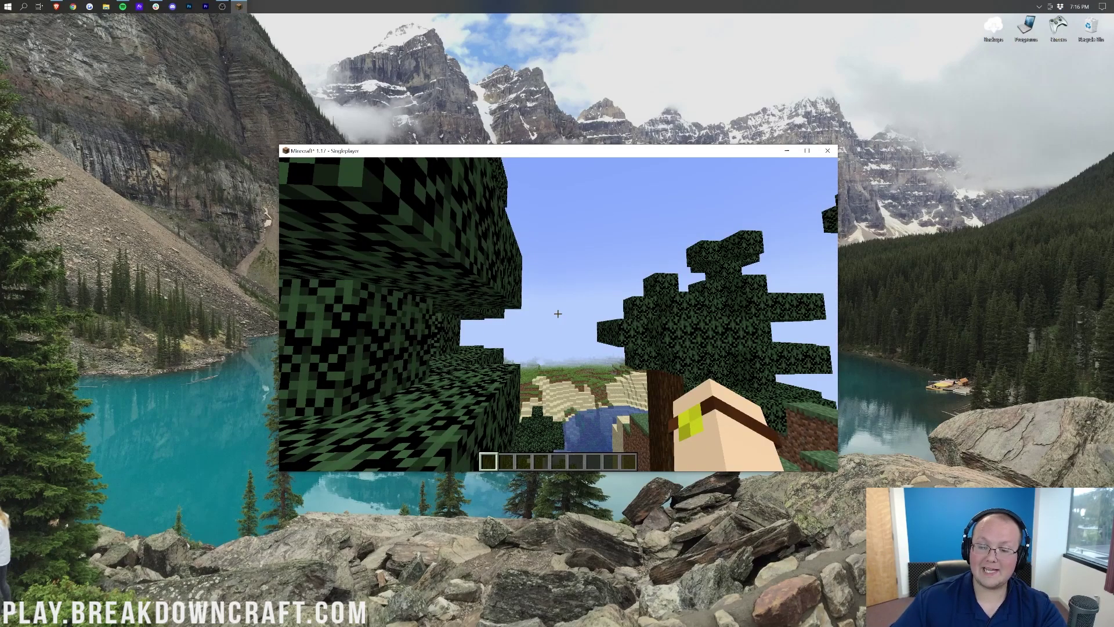
Examine the Litematica main menu and the Generic settings in Litematica Configs, and return to the game.
key(m)
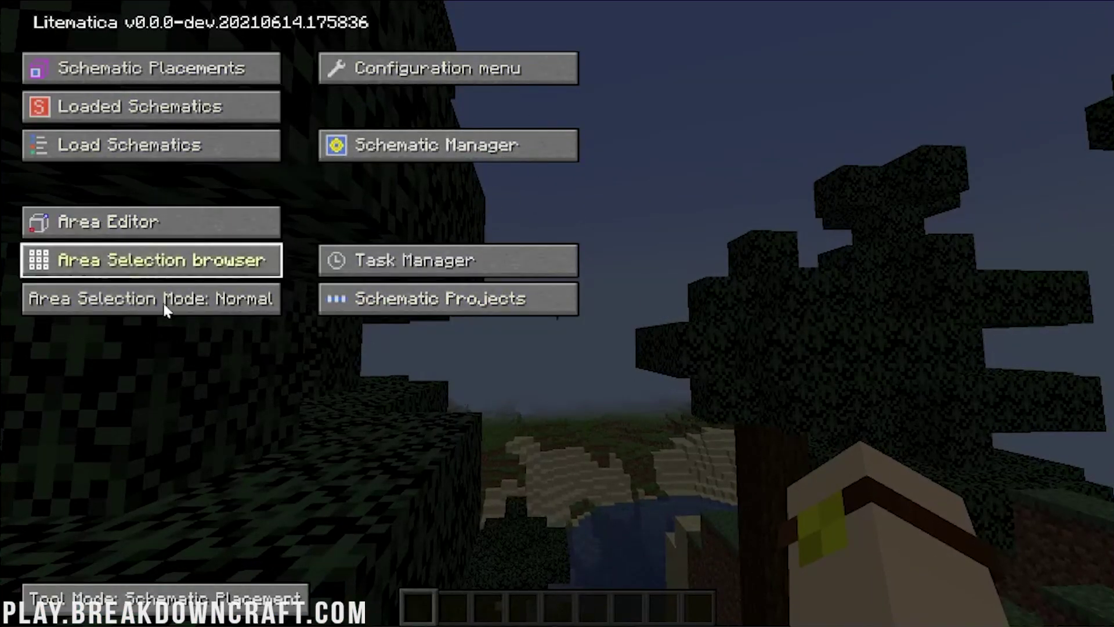
key(Escape)
key(m+c)
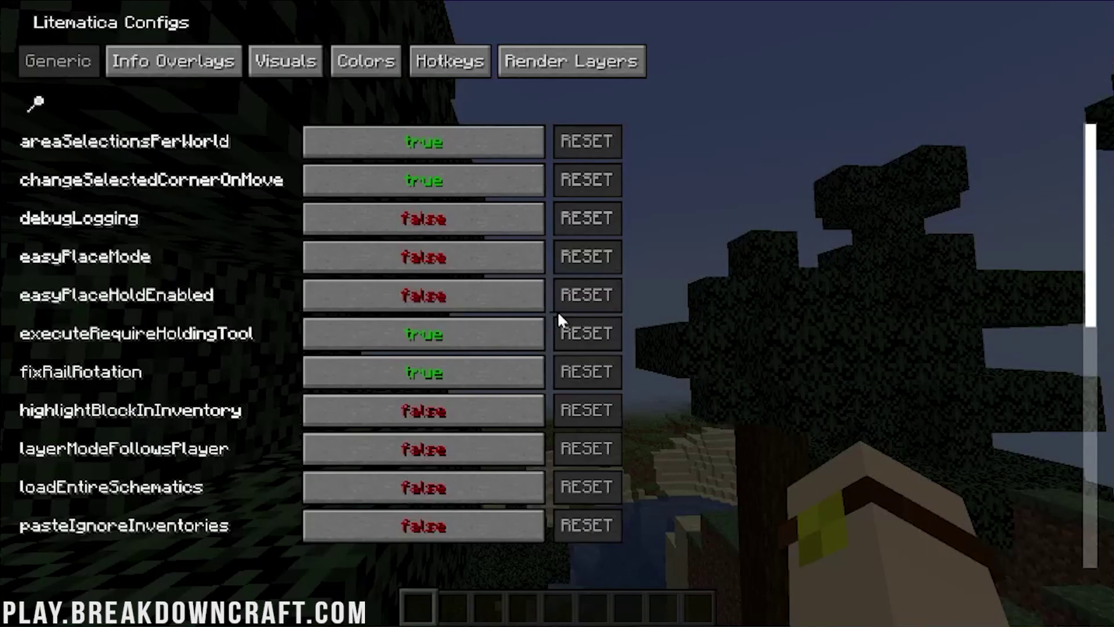
scroll(503, 283, down, 6)
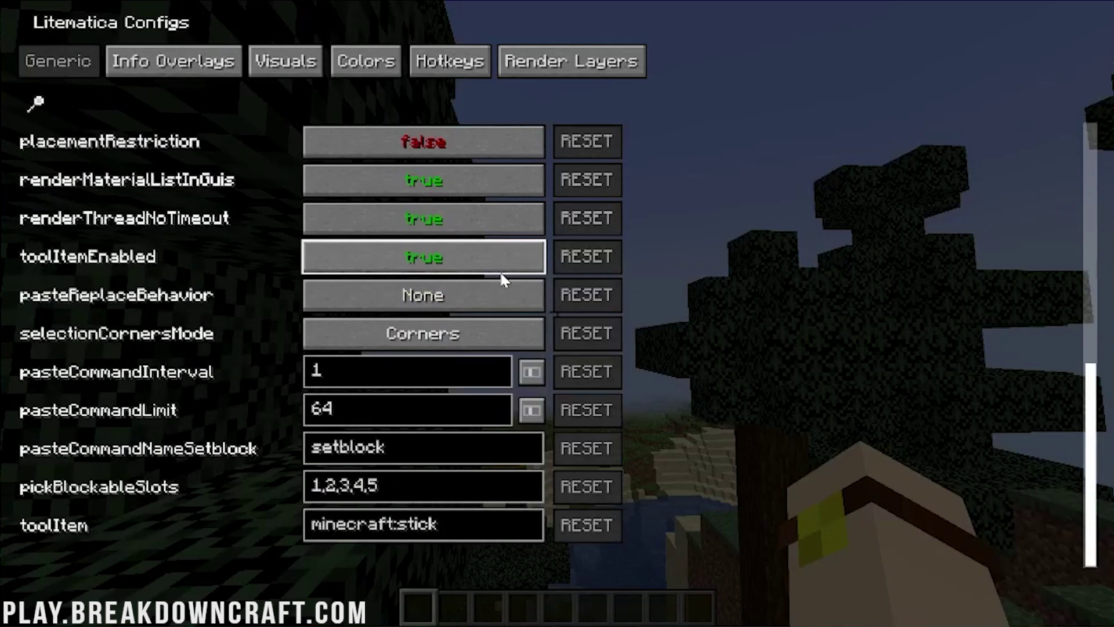
key(Escape)
key(m)
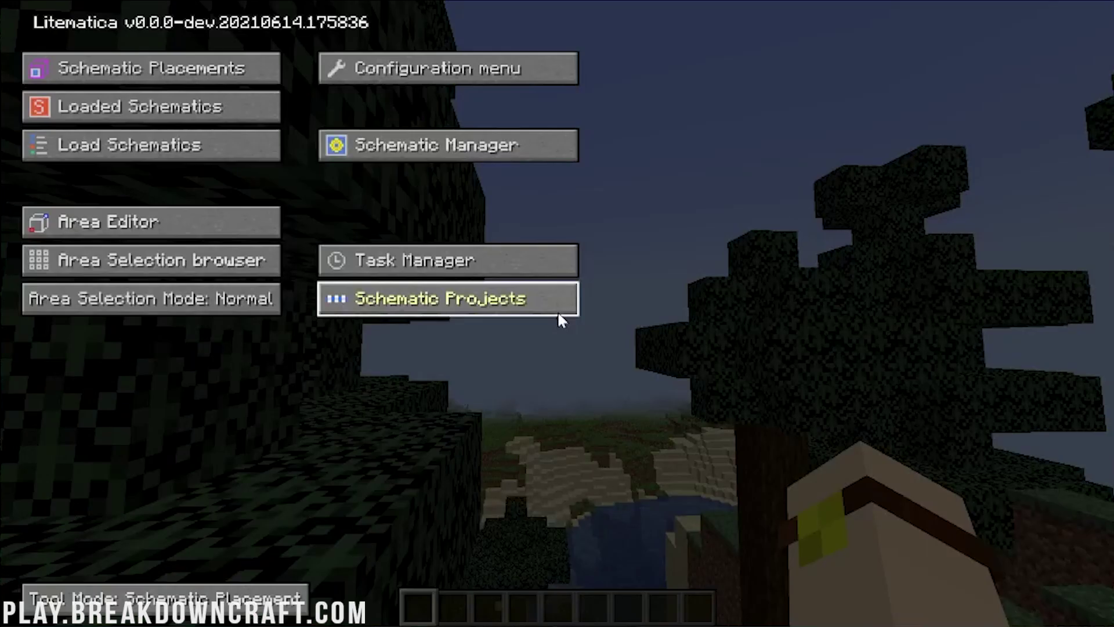
key(Escape)
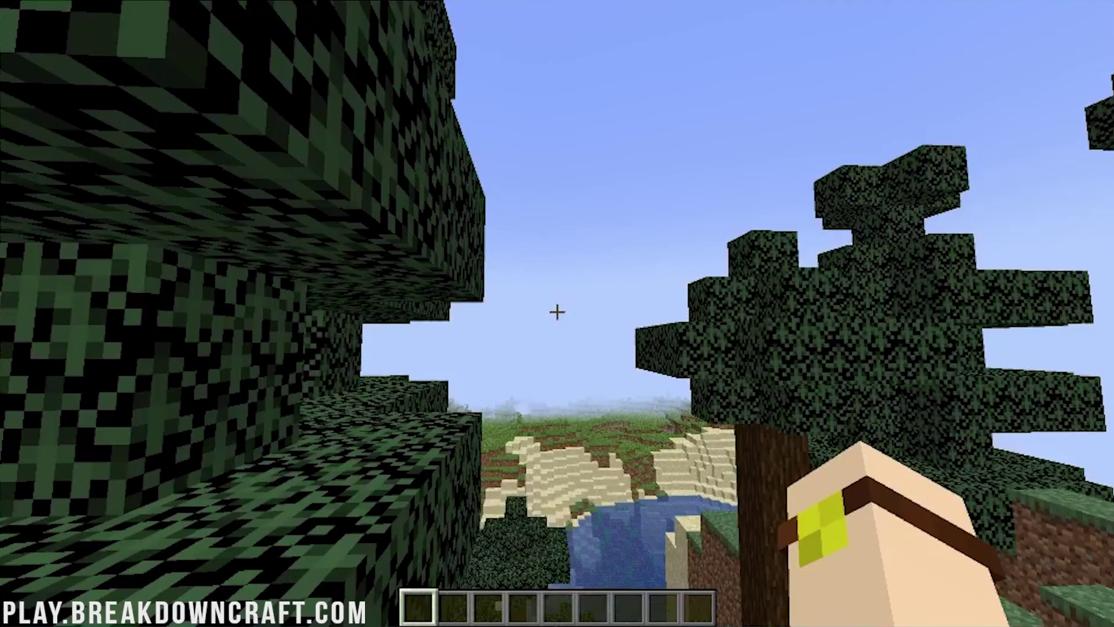
Review the Generic and Info Overlays settings in Litematica Configs and close the configuration.
key(m+c)
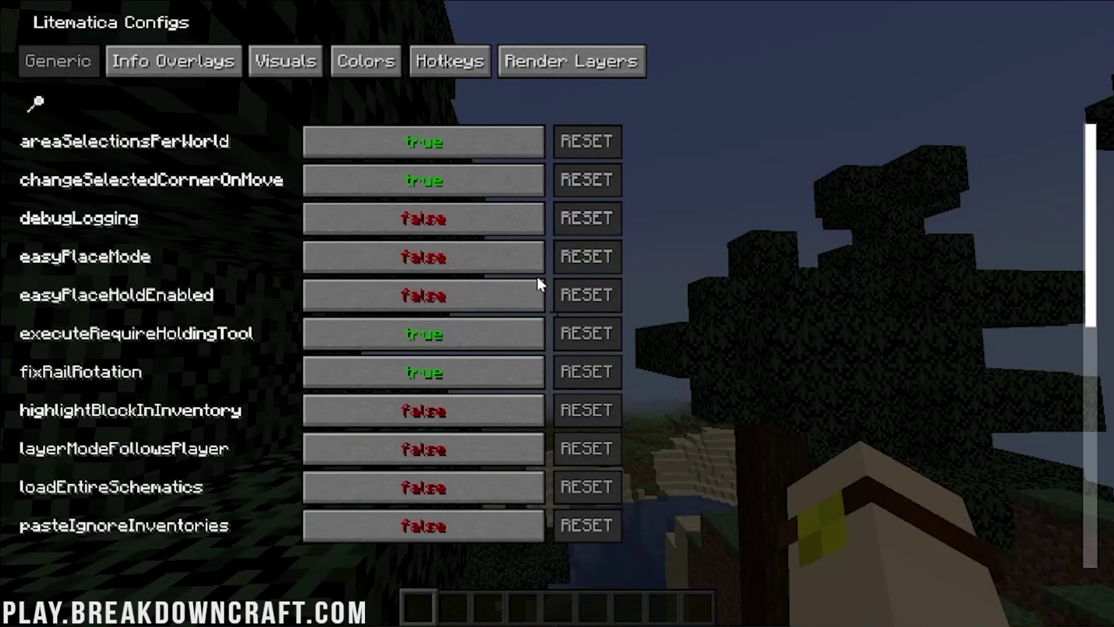
scroll(499, 289, down, 5)
scroll(455, 261, up, 5)
click(172, 61)
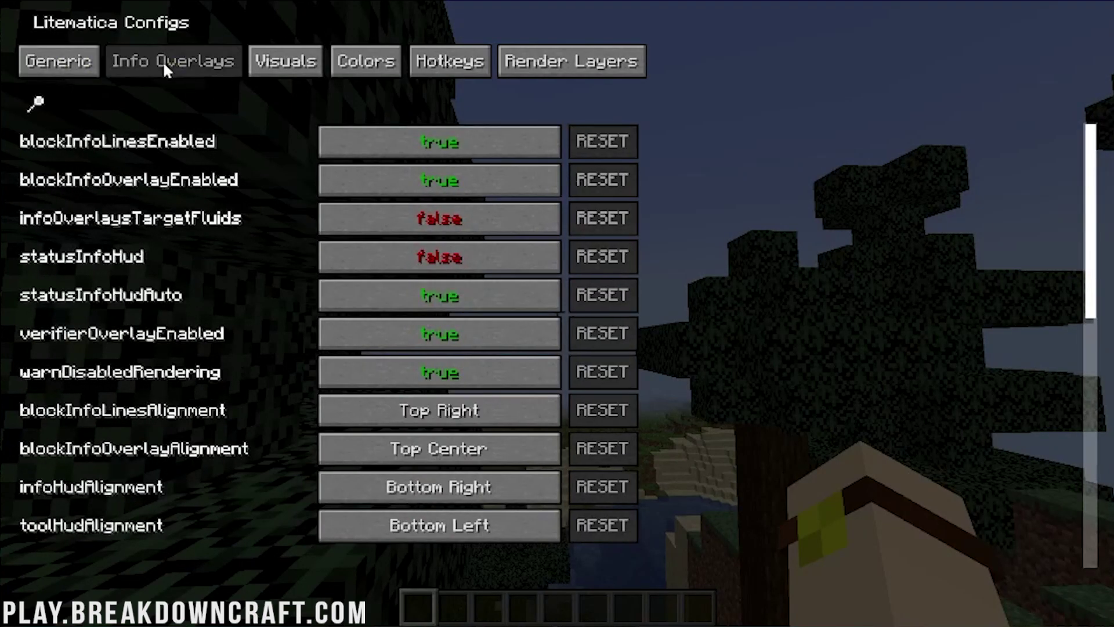
scroll(519, 207, down, 5)
key(Escape)
Move the player from the wooded hillside across the water to the open grassy plain.
key(w)
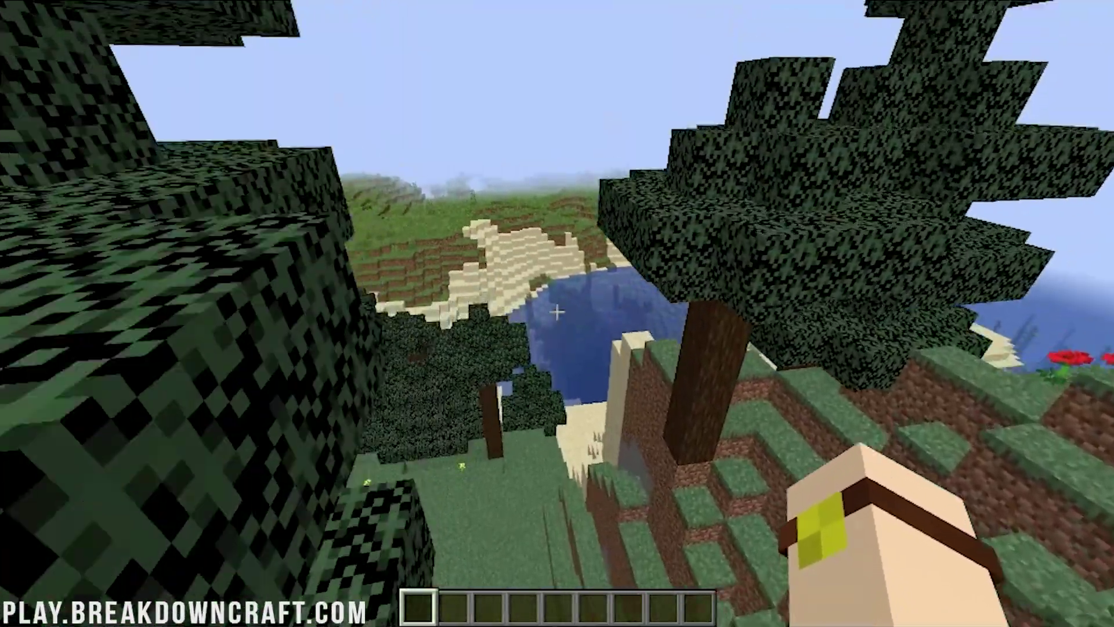
key(w)
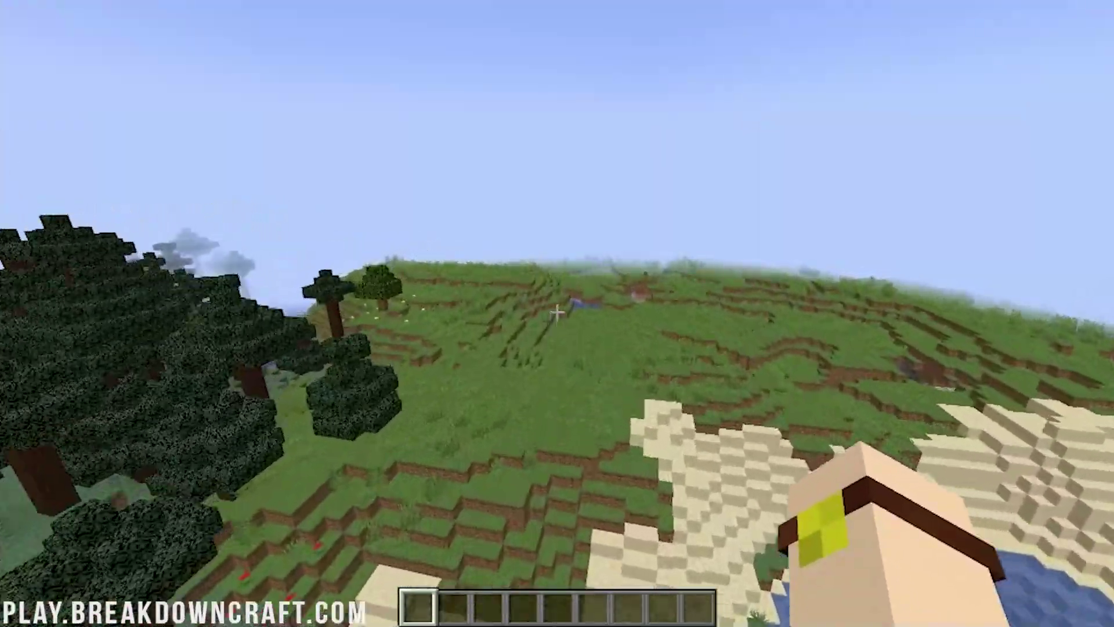
key(w)
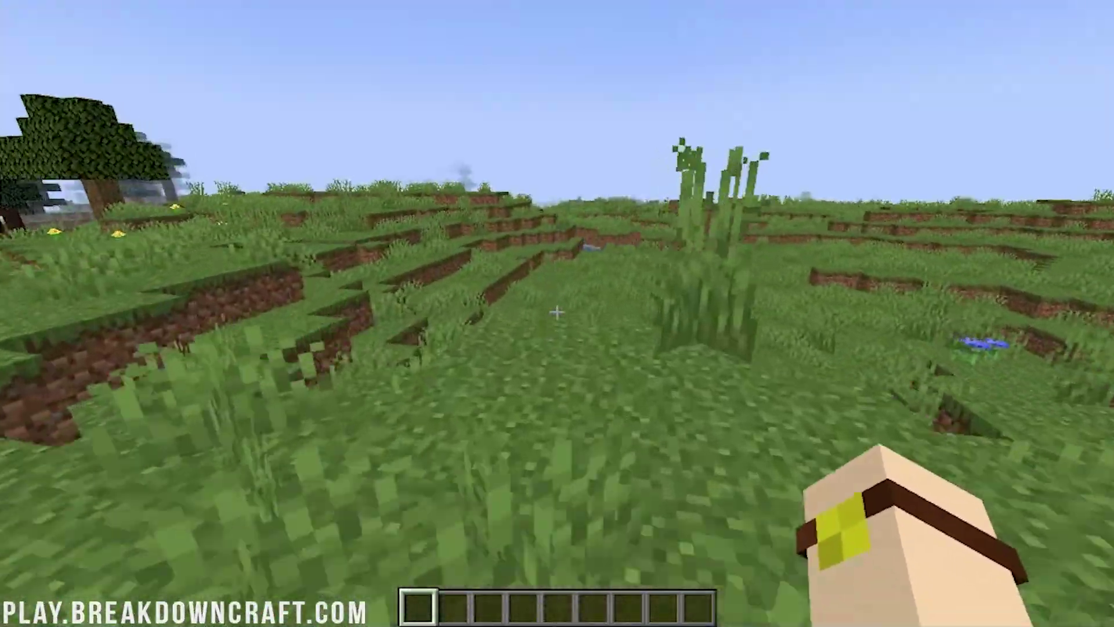
key(w)
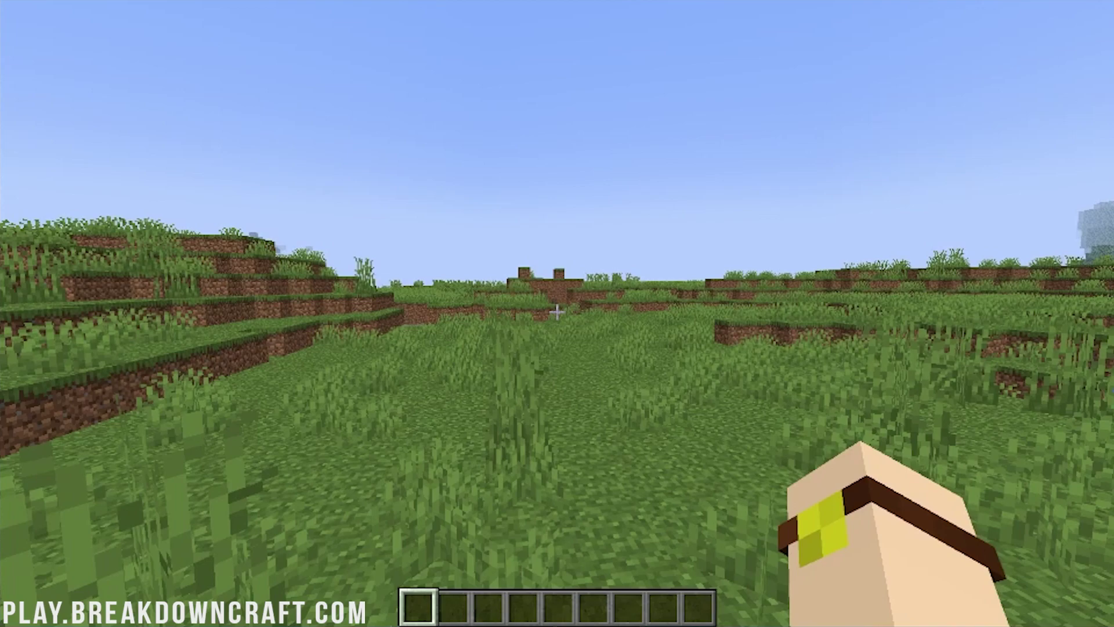
Open Litematica's Load Schematics browser at the schematics directory.
key(m)
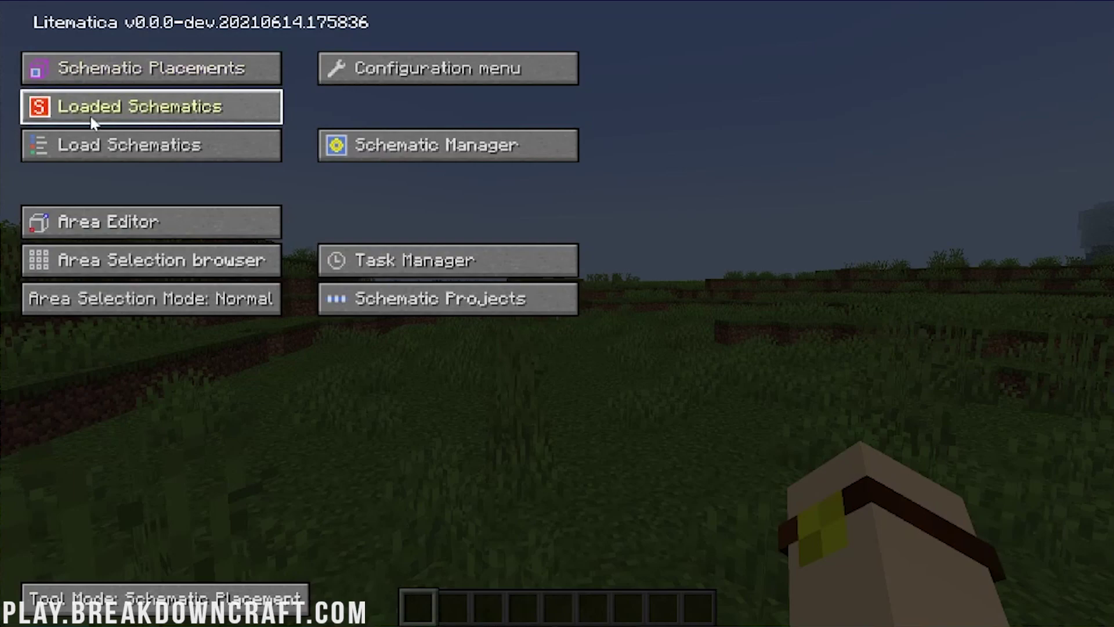
click(101, 152)
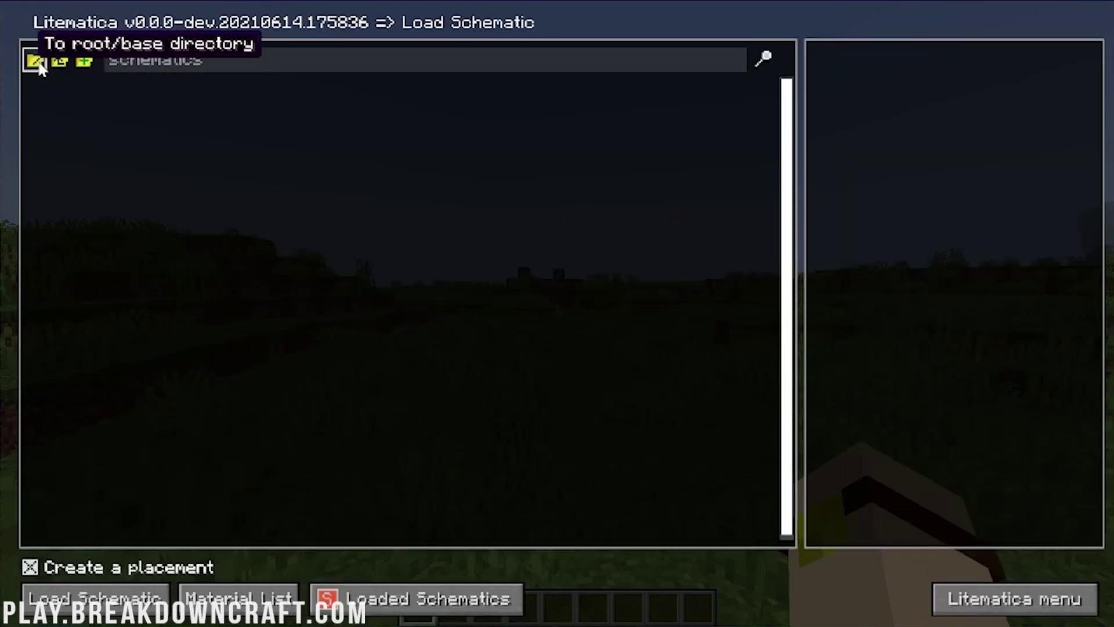
click(84, 60)
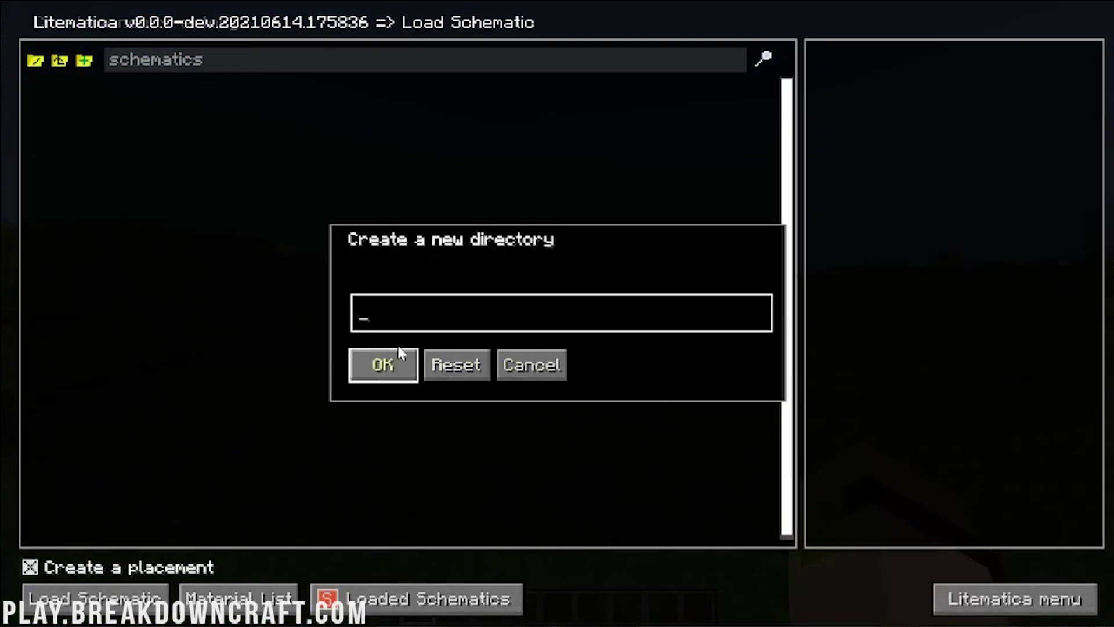
click(386, 368)
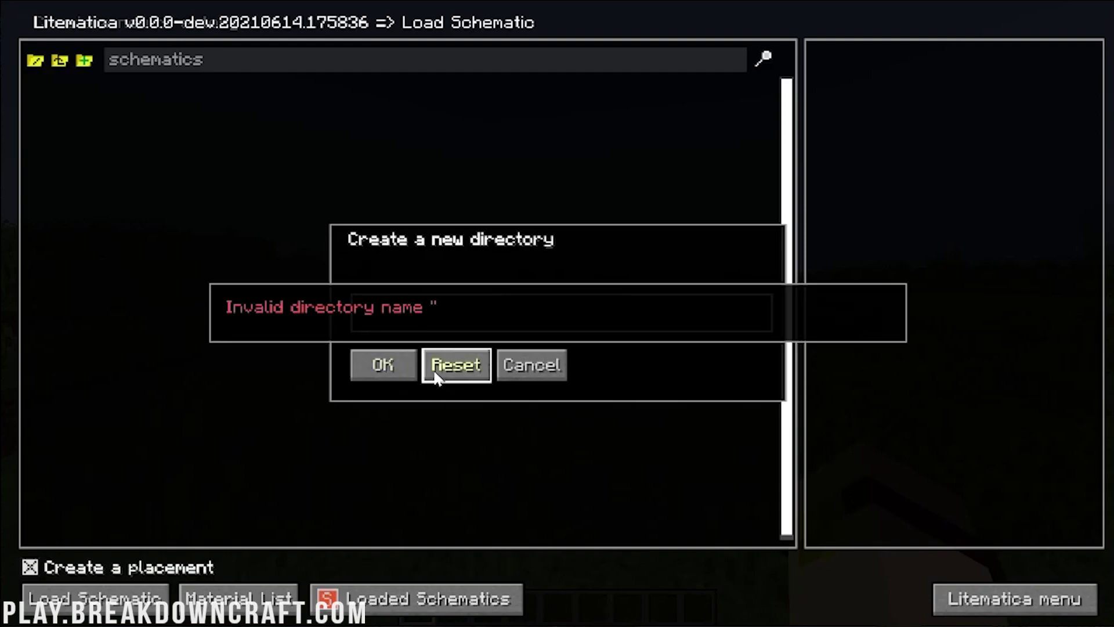
click(510, 370)
Create a new directory named Test inside the schematics directory and go back up to the schematics level.
click(84, 61)
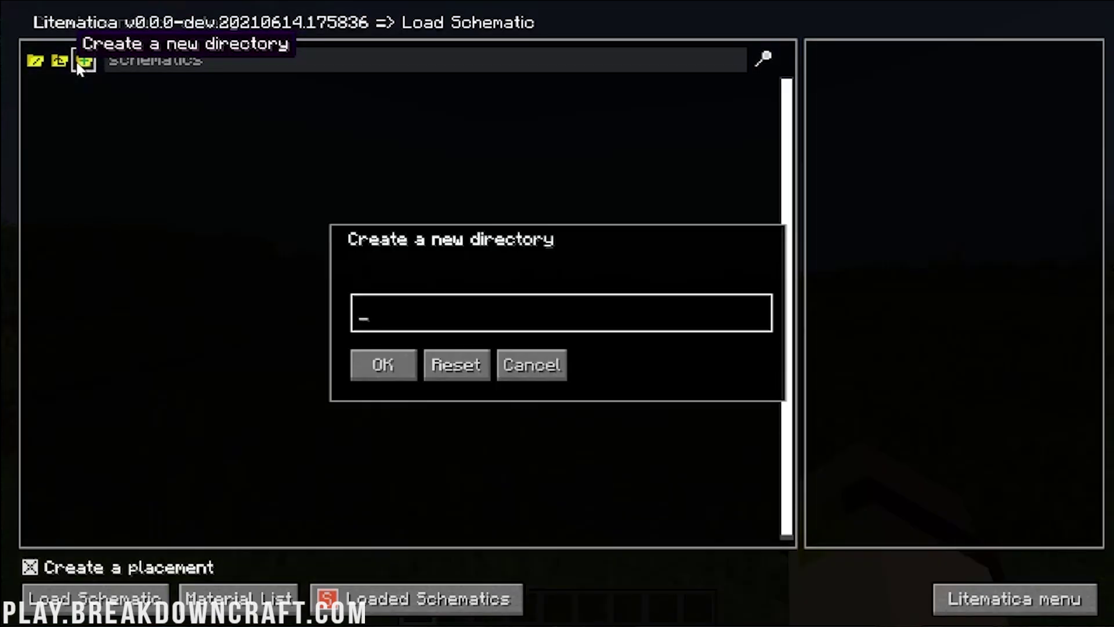
text(Test)
click(383, 364)
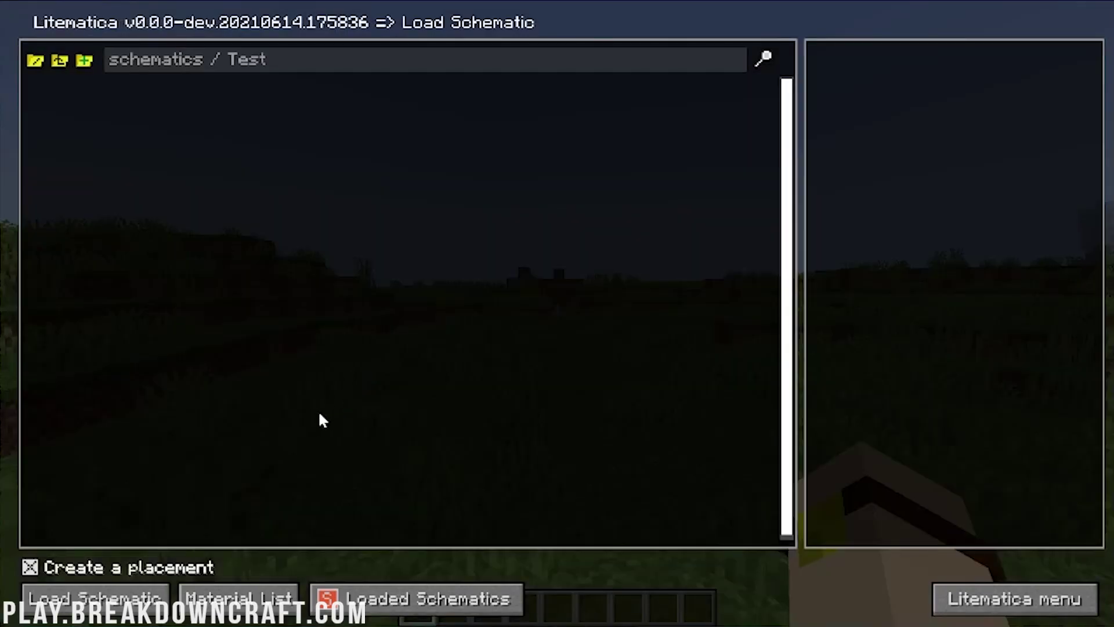
click(60, 60)
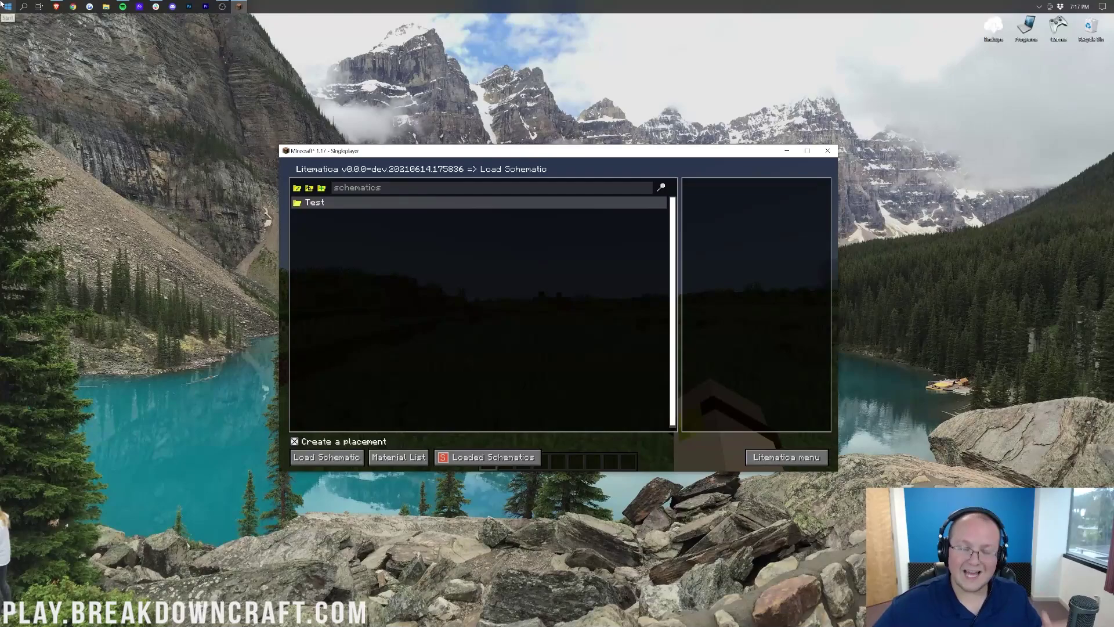
Run %appdata% in Windows and open the schematics folder inside .minecraft in File Explorer.
click(2, 2)
text(%appdata%)
key(Return)
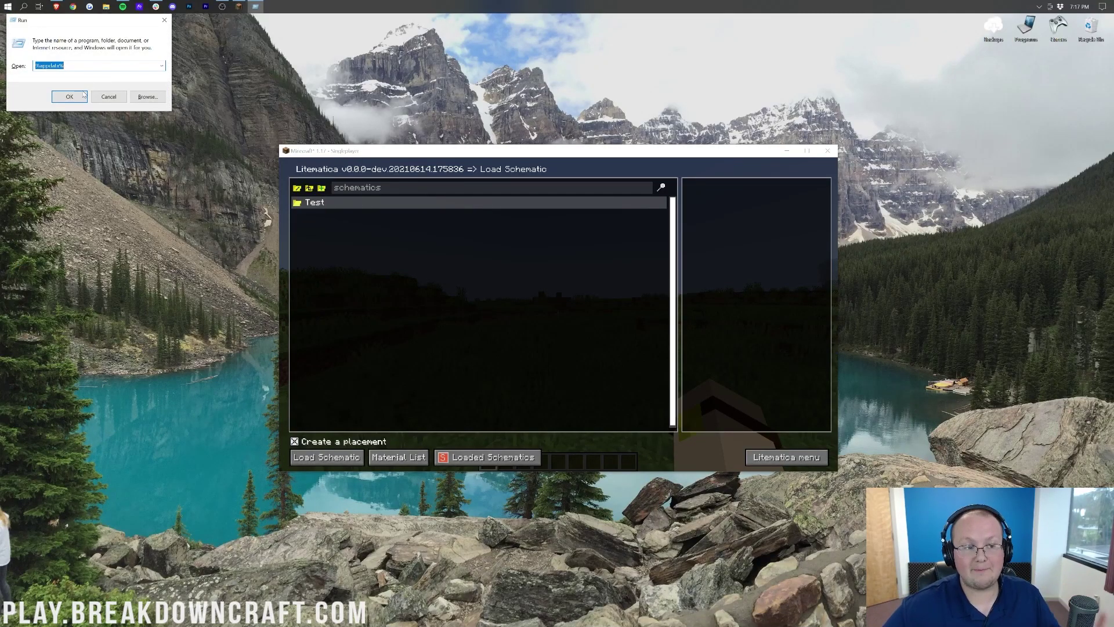
click(70, 96)
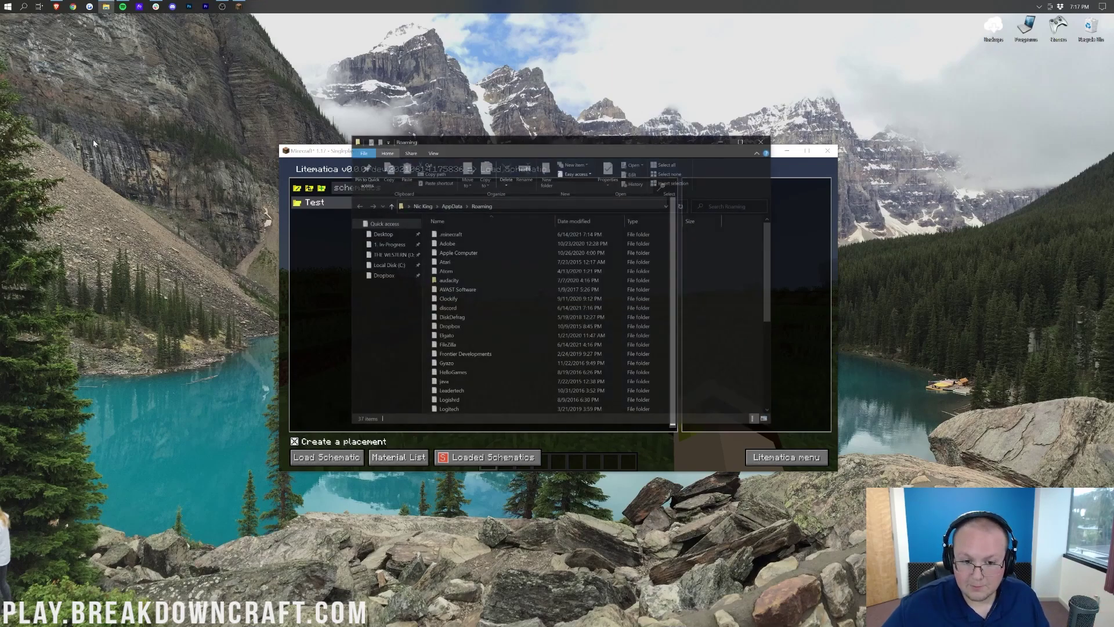
double_click(467, 235)
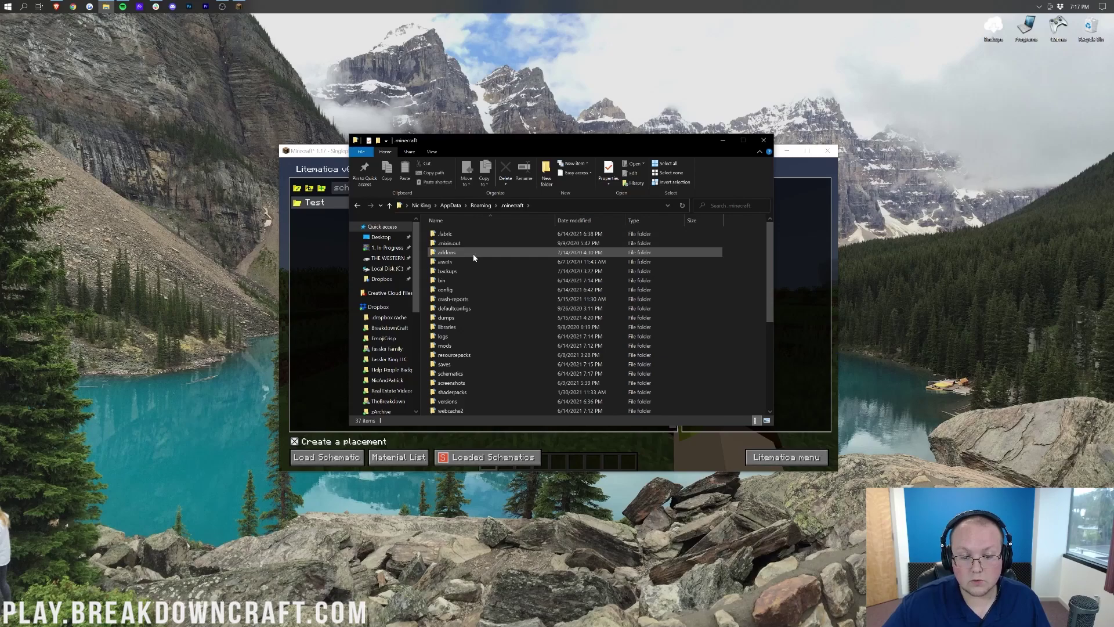
double_click(480, 376)
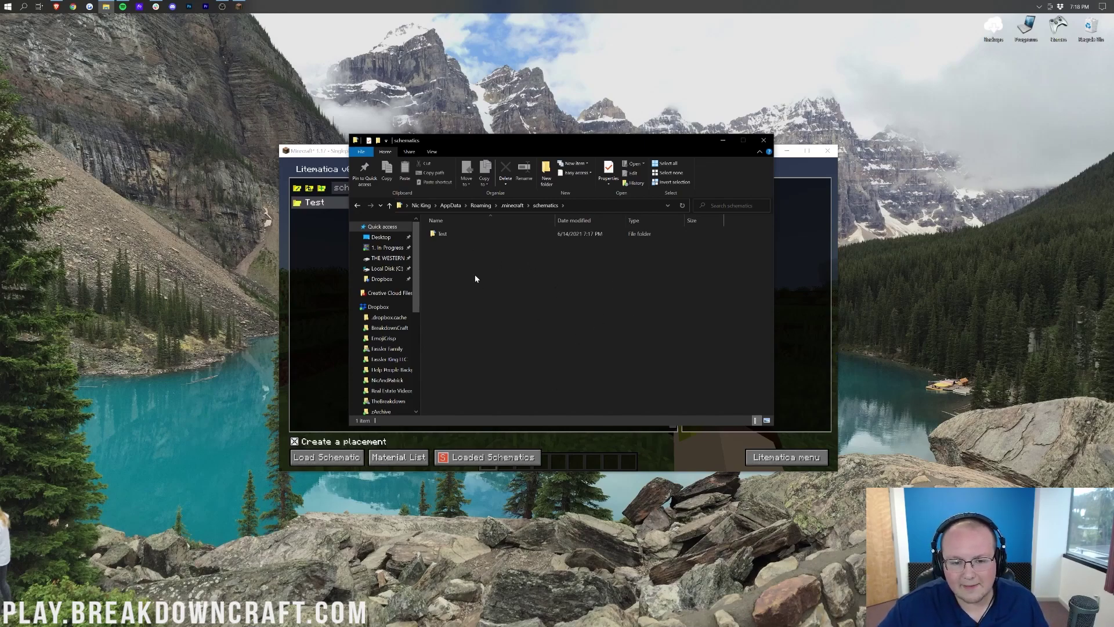
Switch back to Minecraft, try Load Schematic with no file selected, and exit the Litematica menus to the world.
click(345, 239)
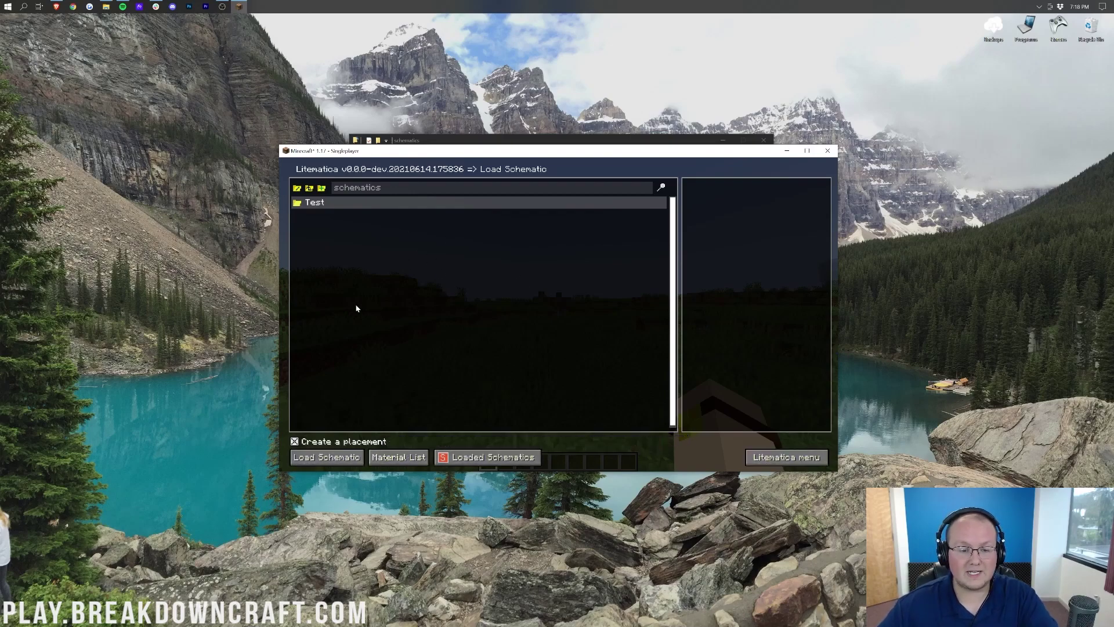
click(328, 458)
key(Escape)
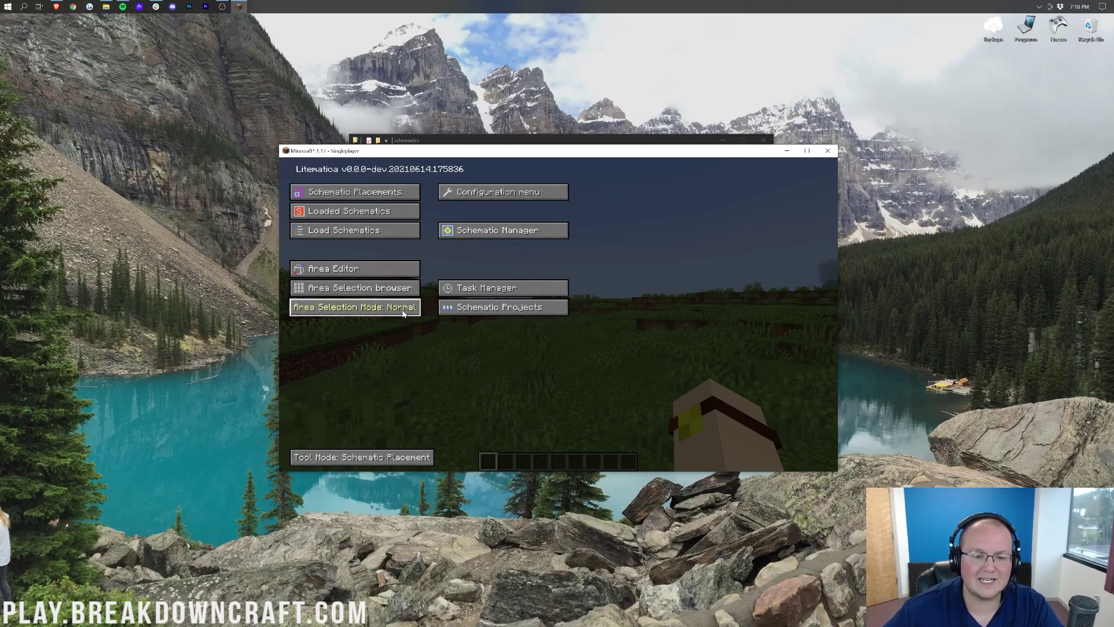
key(Escape)
key(space)
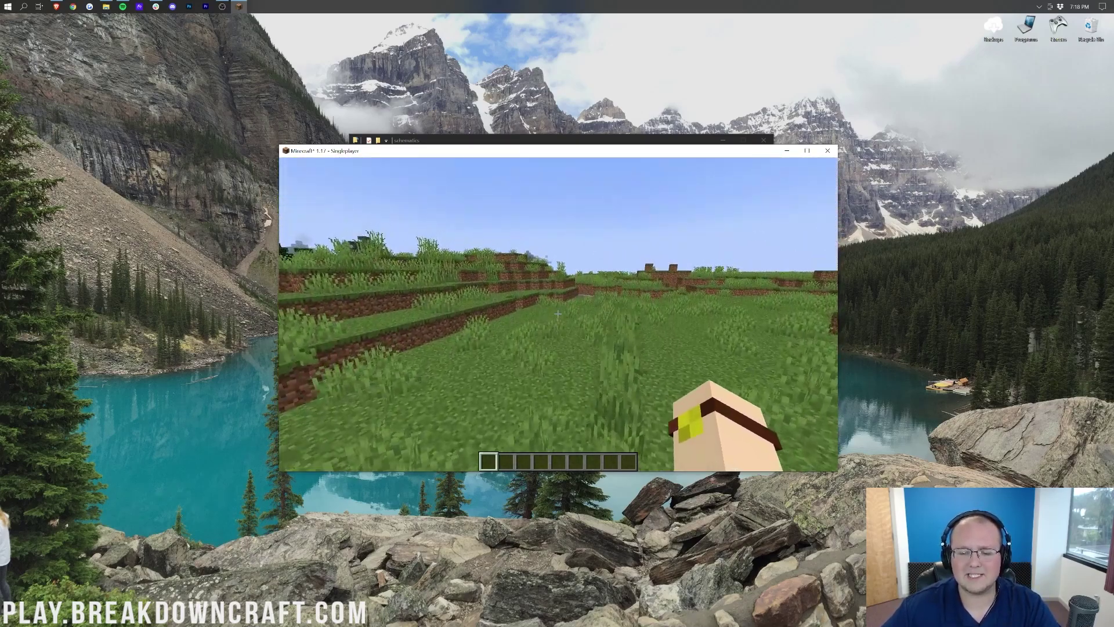
From Litematica's main menu, cycle through the available tool modes, finish on Area Selection, and return to the world.
key(w)
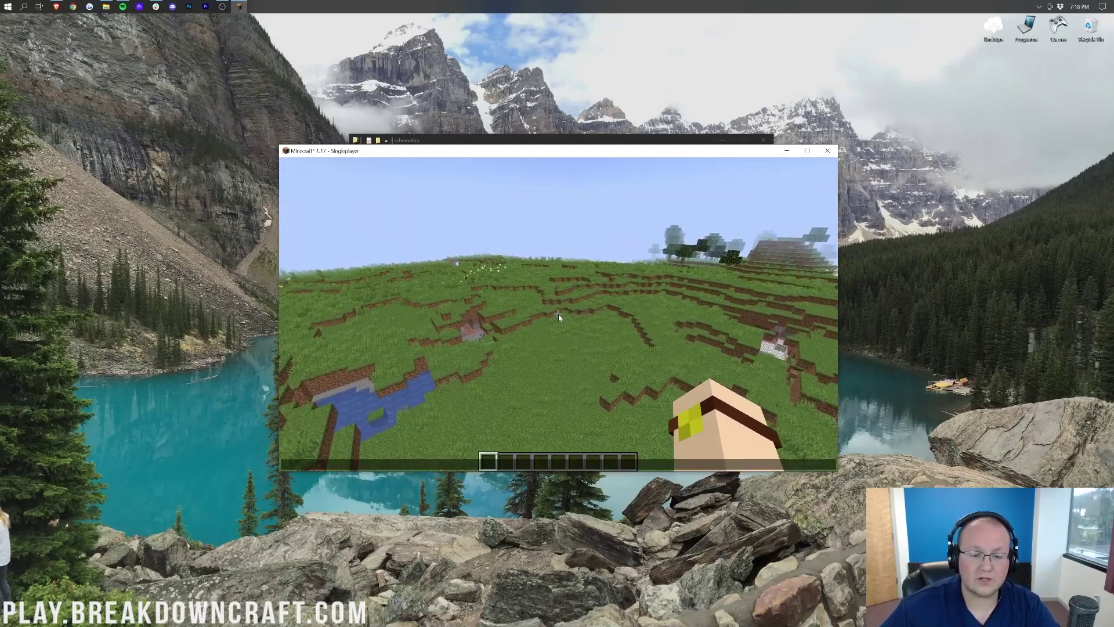
key(m)
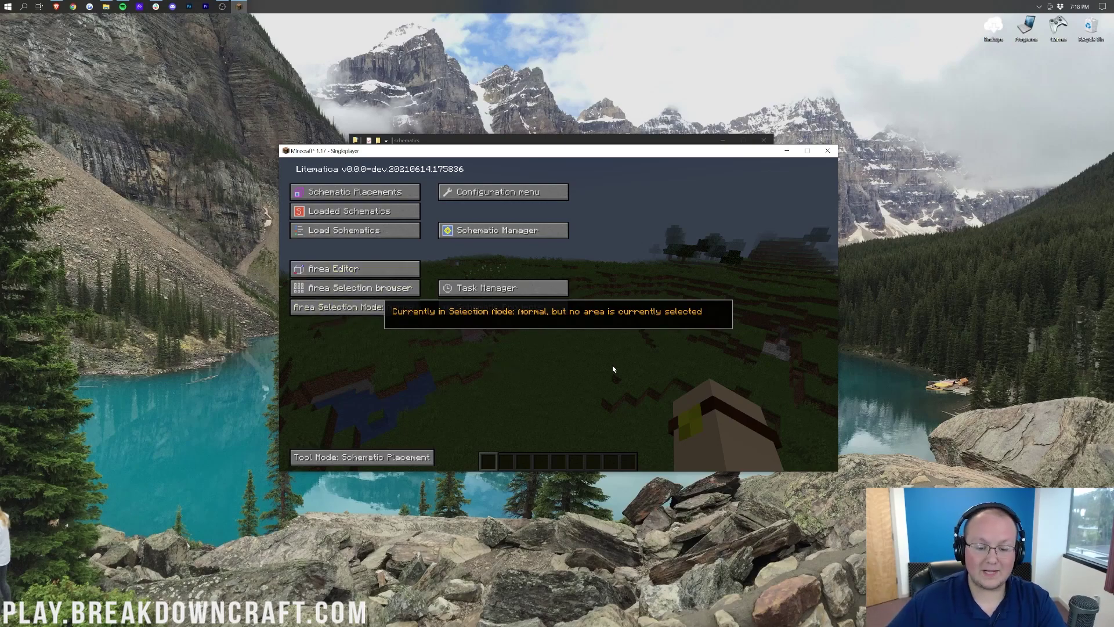
click(355, 459)
click(344, 458)
click(349, 463)
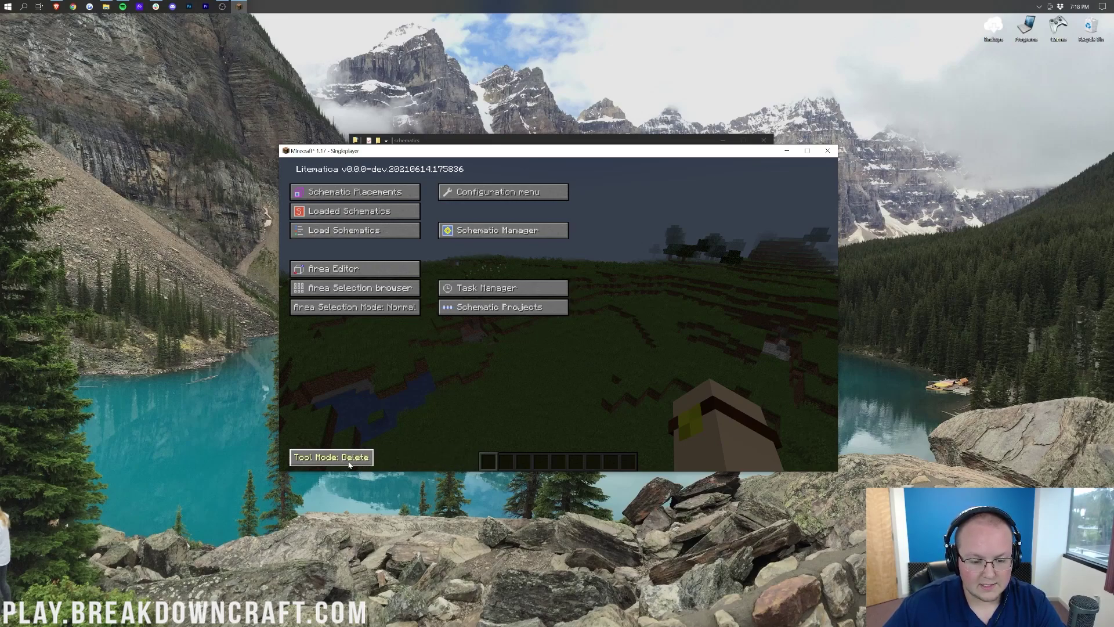
click(349, 463)
click(349, 463)
click(349, 463)
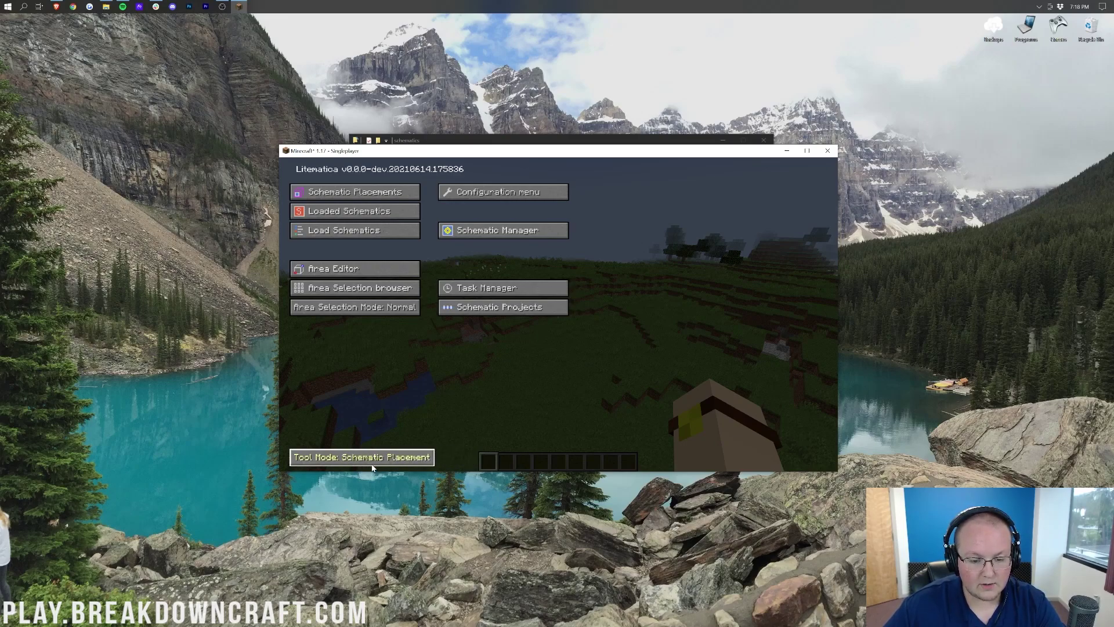
click(369, 461)
click(364, 460)
click(359, 459)
click(354, 460)
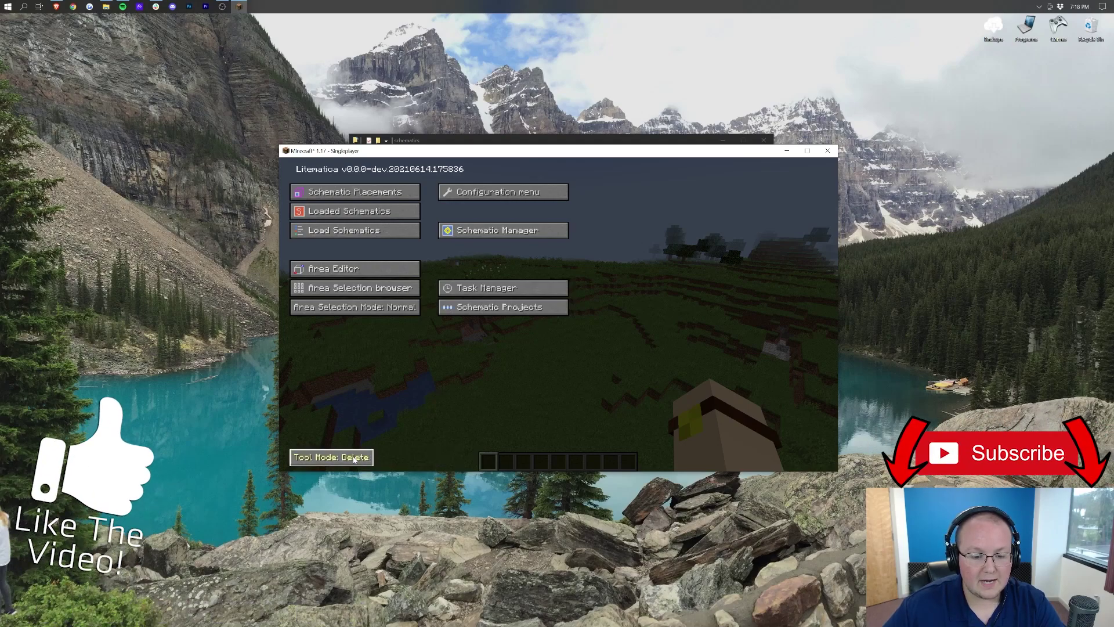
click(354, 460)
click(354, 460)
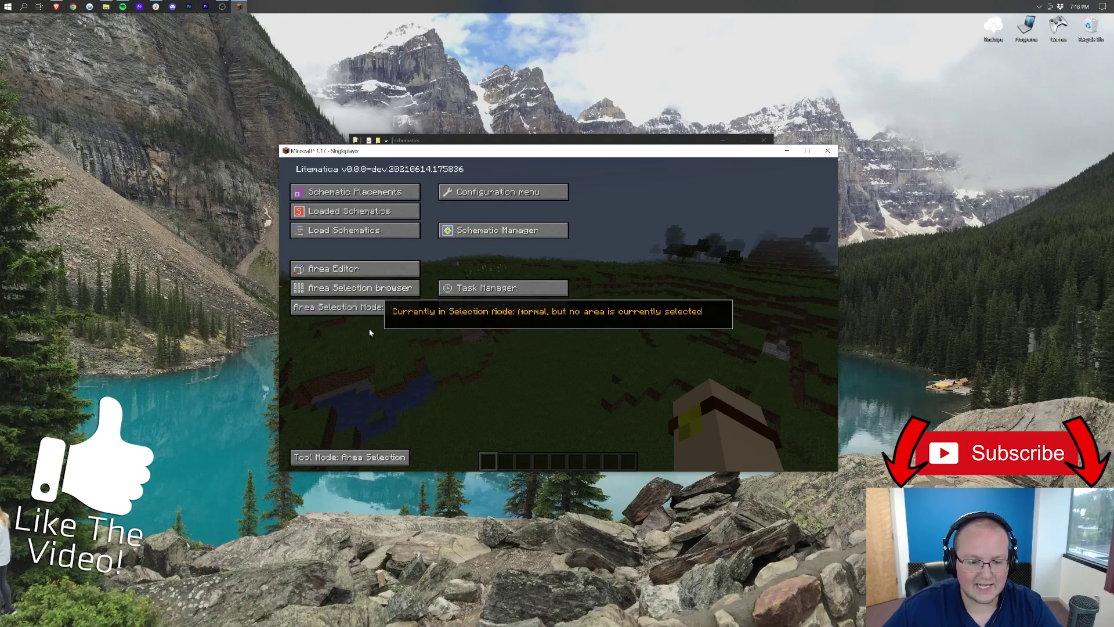
key(Escape)
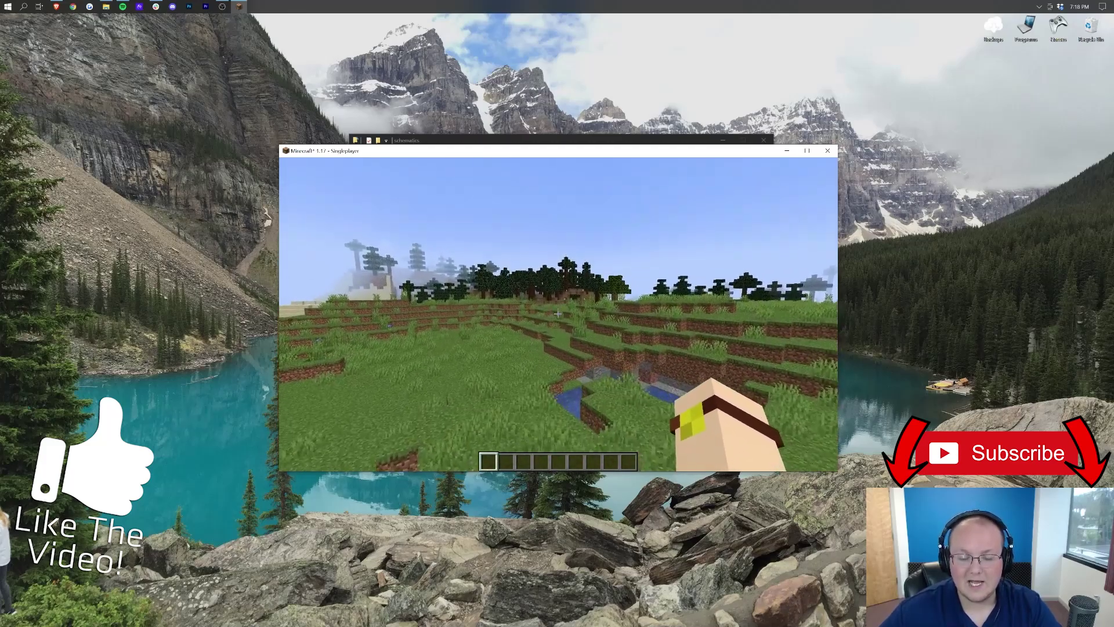
key(w)
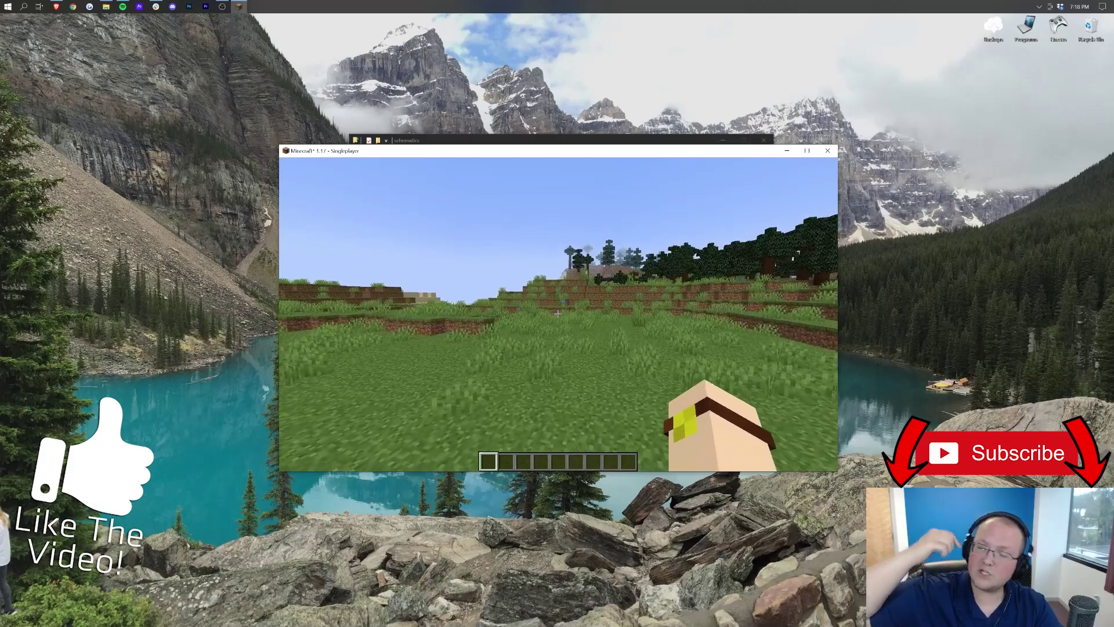
key(w)
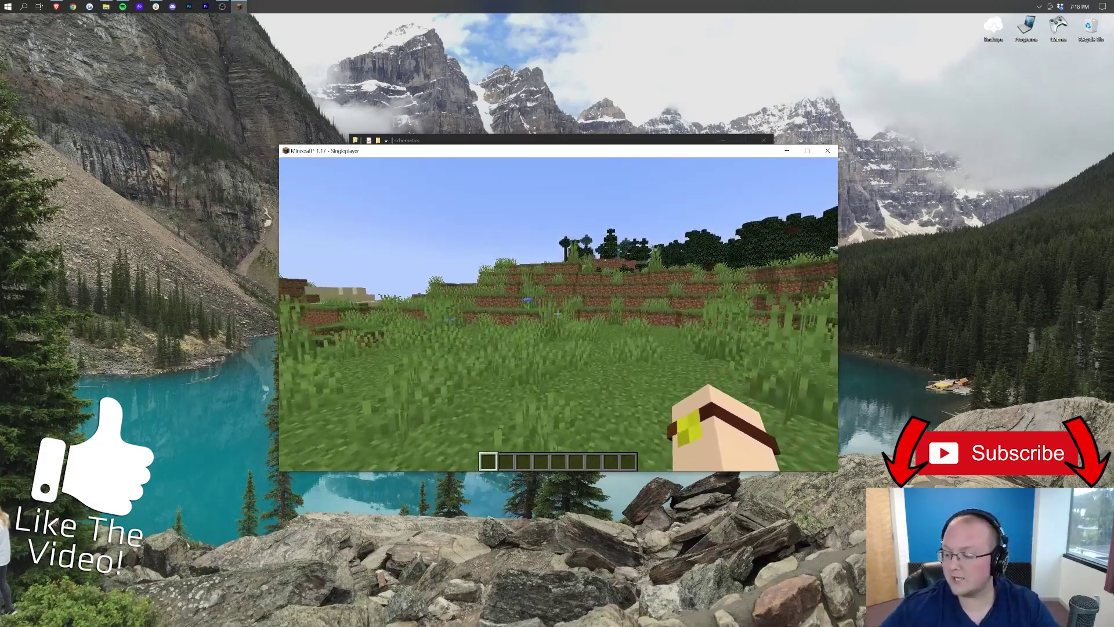
key(w)
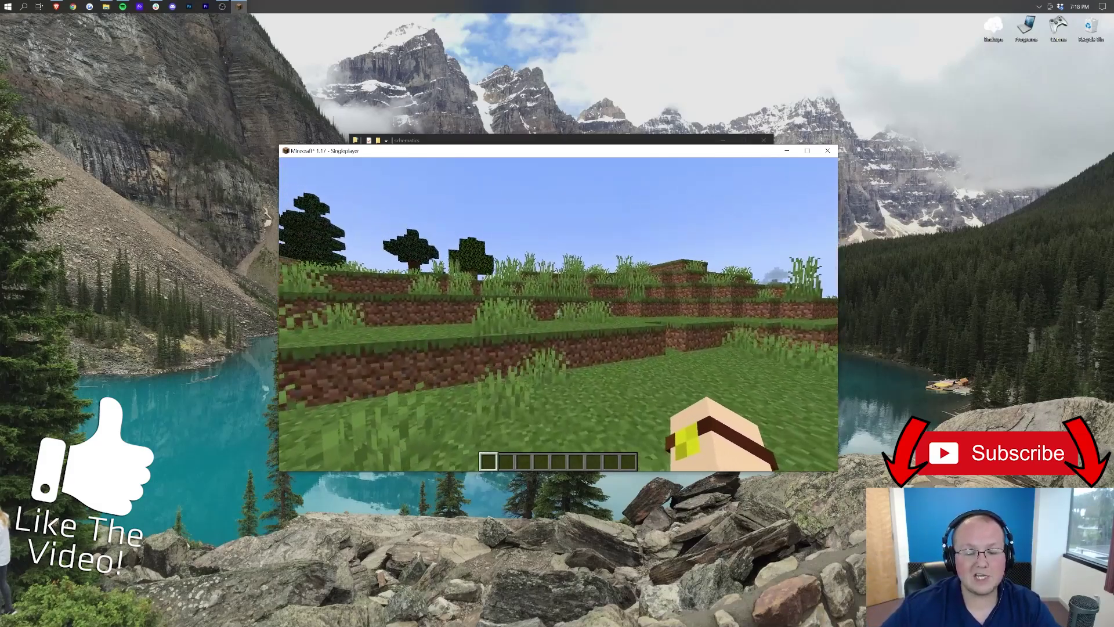
key(w)
key(space)
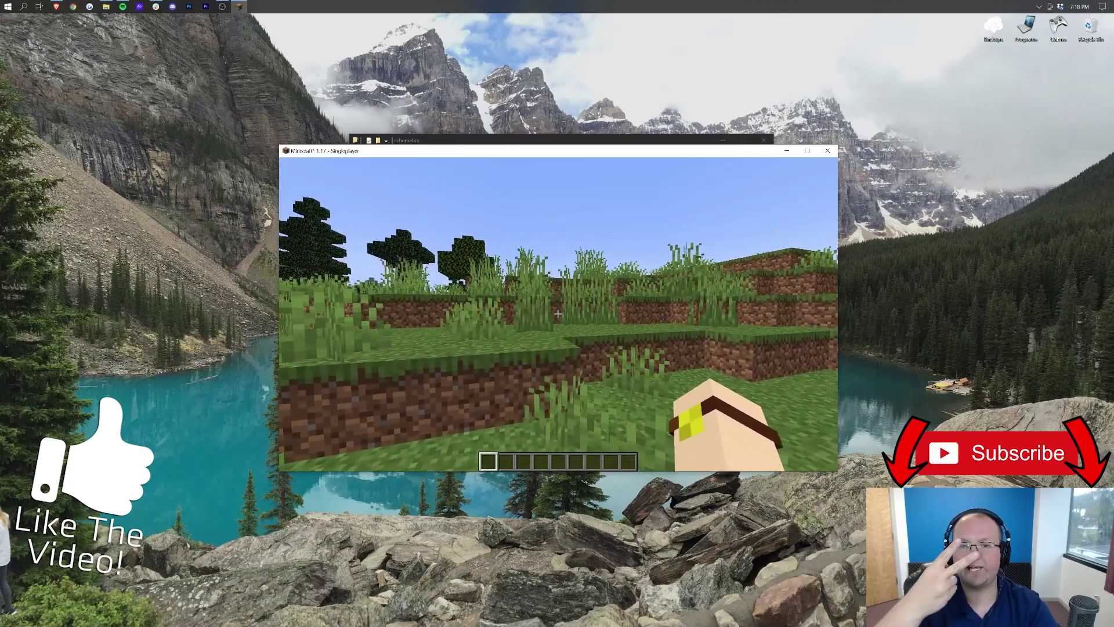